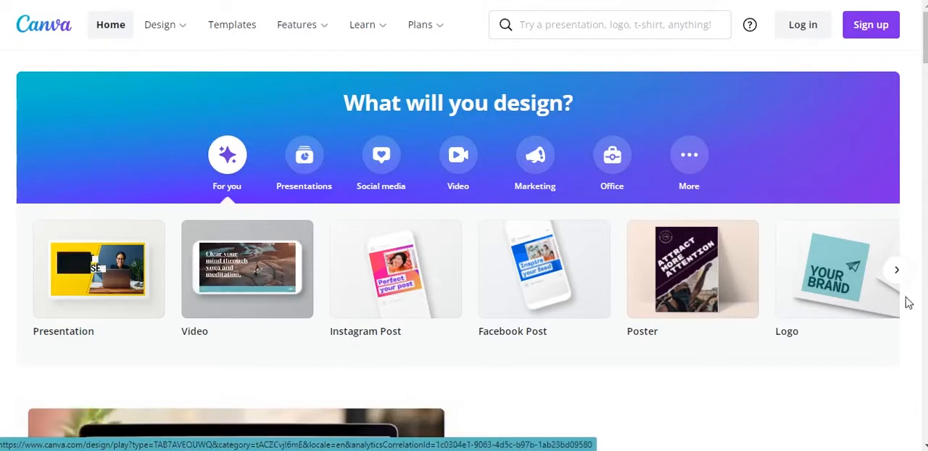
Look through the suggested design types and the Canva Free, Pro and Enterprise plans on the home page.
{"action": "left_click", "coordinate": [900, 276]}
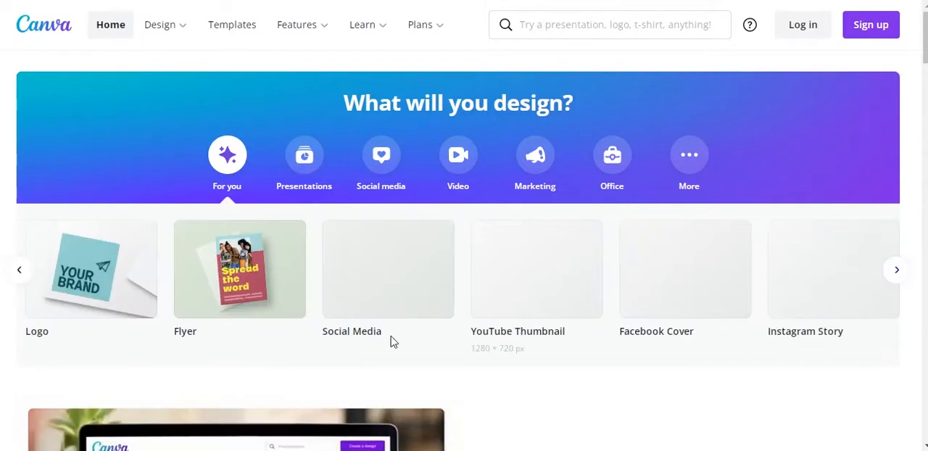
{"action": "left_click", "coordinate": [19, 269]}
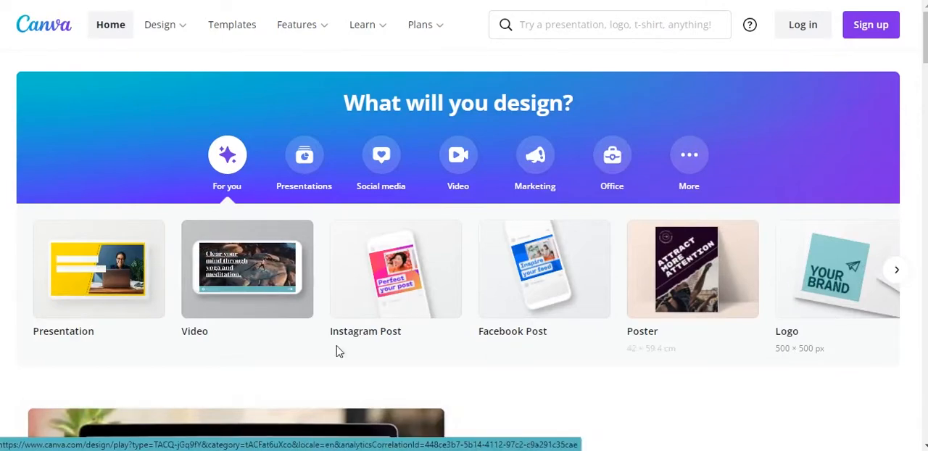
{"action": "scroll", "coordinate": [341, 345], "scroll_direction": "down", "scroll_amount": 10}
{"action": "scroll", "coordinate": [340, 337], "scroll_direction": "down", "scroll_amount": 20}
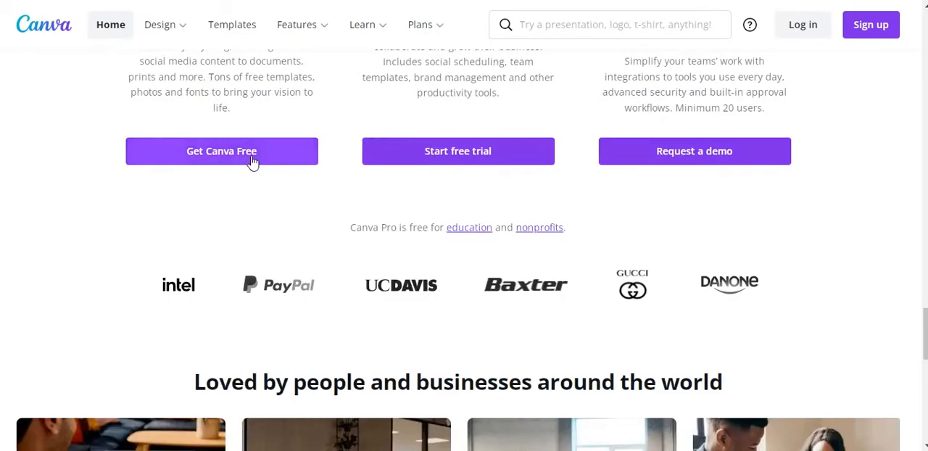
{"action": "scroll", "coordinate": [271, 160], "scroll_direction": "up", "scroll_amount": 10}
{"action": "scroll", "coordinate": [322, 215], "scroll_direction": "down", "scroll_amount": 7}
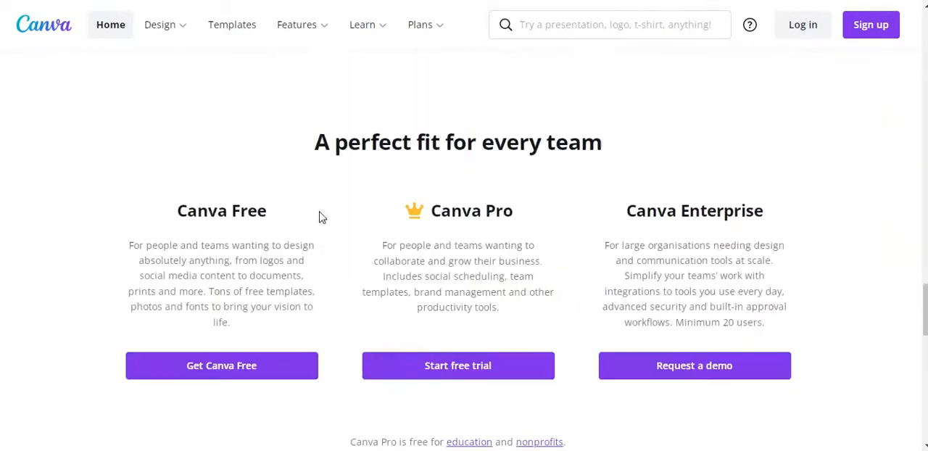
{"action": "scroll", "coordinate": [702, 164], "scroll_direction": "up", "scroll_amount": 10}
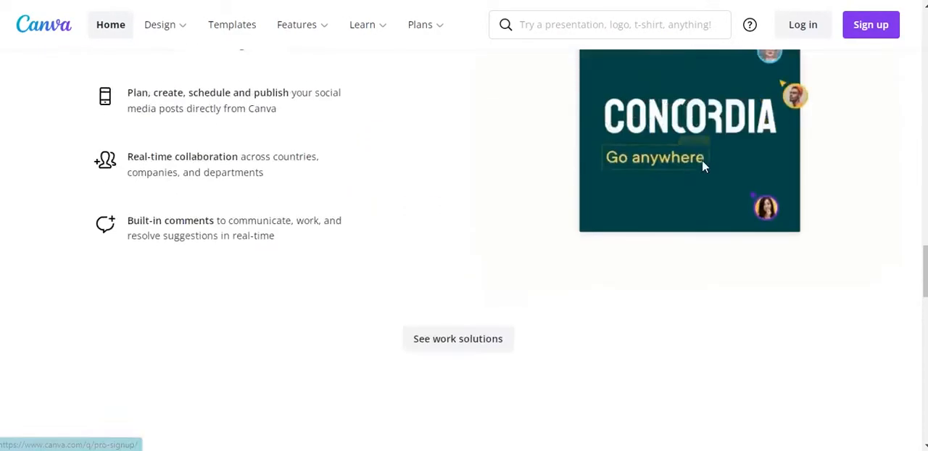
{"action": "scroll", "coordinate": [735, 195], "scroll_direction": "down", "scroll_amount": 5}
{"action": "scroll", "coordinate": [731, 181], "scroll_direction": "up", "scroll_amount": 10}
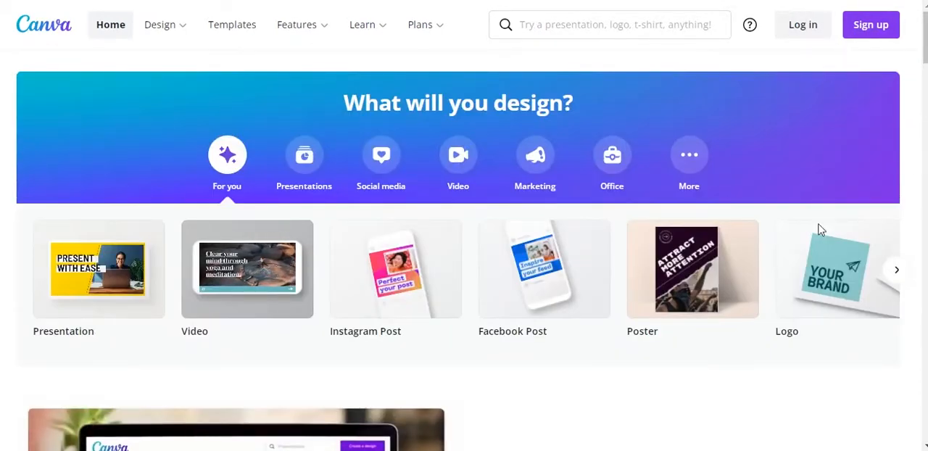
Start a new Logo design, close the onboarding video and skip the introductory tour.
{"action": "left_click", "coordinate": [810, 282]}
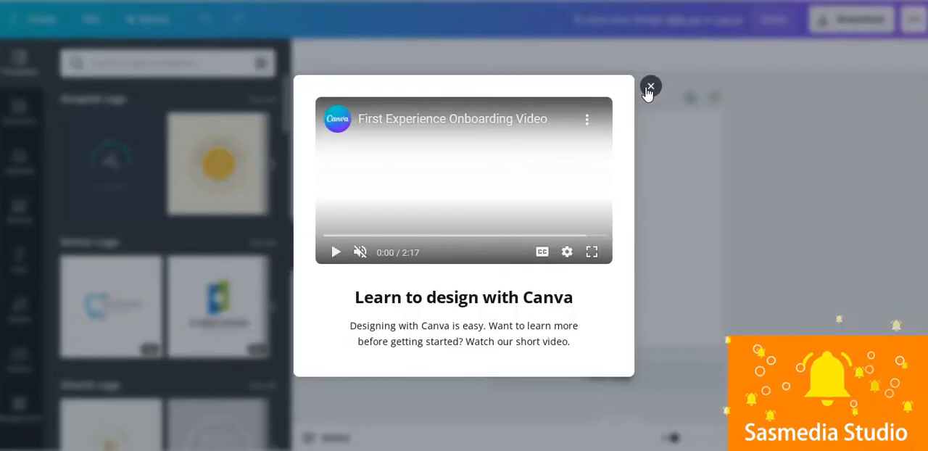
{"action": "left_click", "coordinate": [649, 90]}
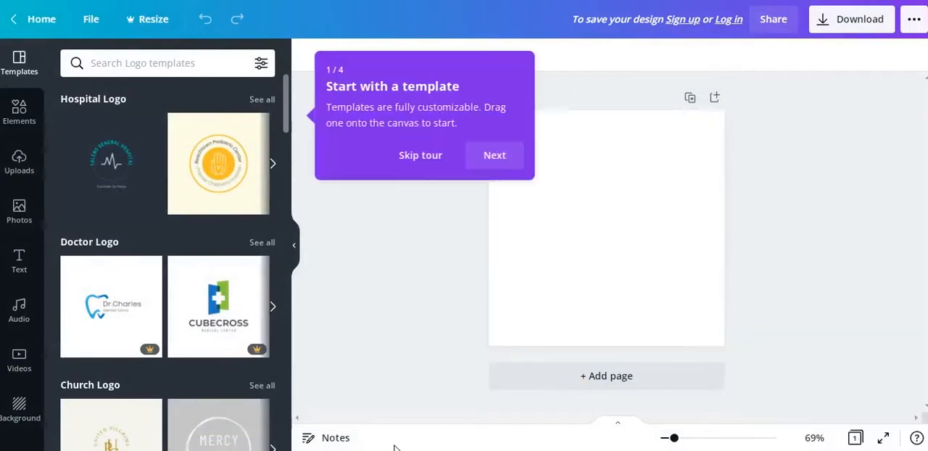
{"action": "mouse_move", "coordinate": [179, 450]}
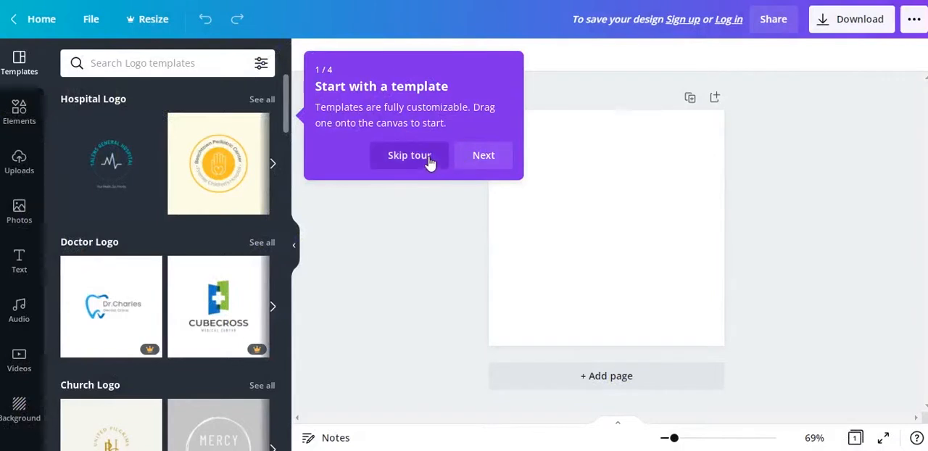
{"action": "left_click", "coordinate": [427, 161]}
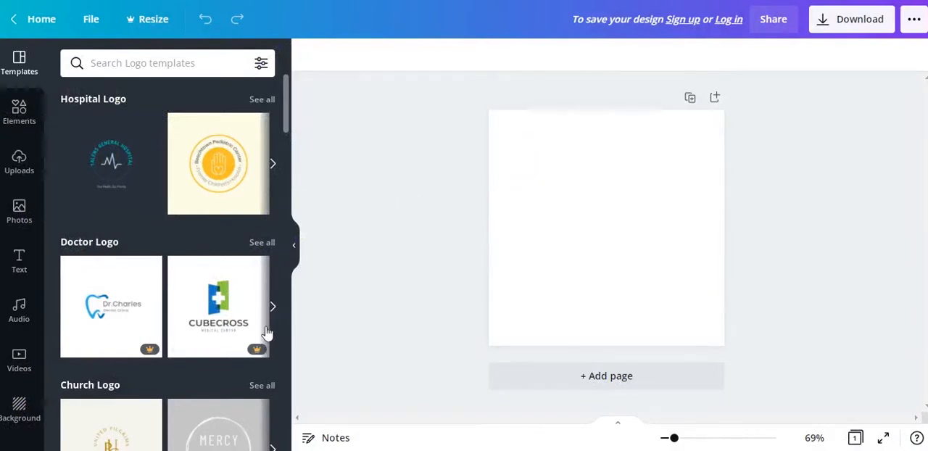
Look through the logo template categories, such as church, event, fashion, computer, food and education.
{"action": "scroll", "coordinate": [152, 228], "scroll_direction": "down", "scroll_amount": 2}
{"action": "scroll", "coordinate": [151, 188], "scroll_direction": "up", "scroll_amount": 2}
{"action": "scroll", "coordinate": [174, 181], "scroll_direction": "down", "scroll_amount": 1}
{"action": "scroll", "coordinate": [181, 209], "scroll_direction": "down", "scroll_amount": 8}
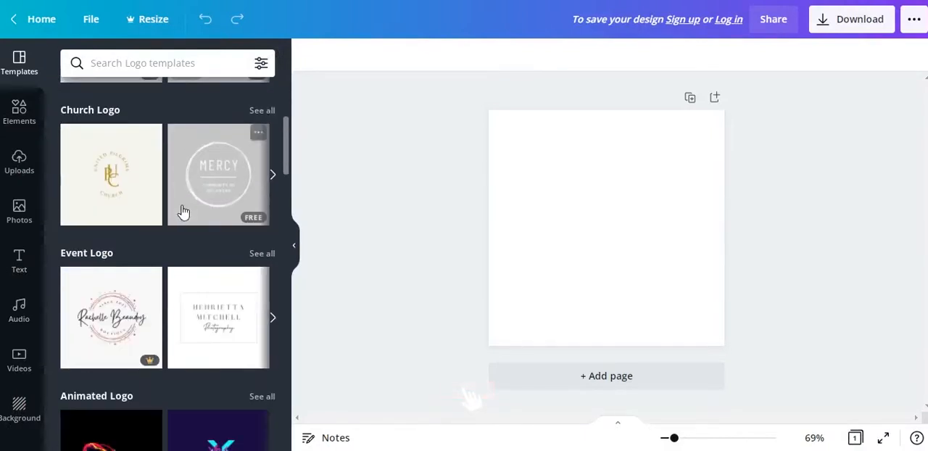
{"action": "scroll", "coordinate": [174, 209], "scroll_direction": "down", "scroll_amount": 6}
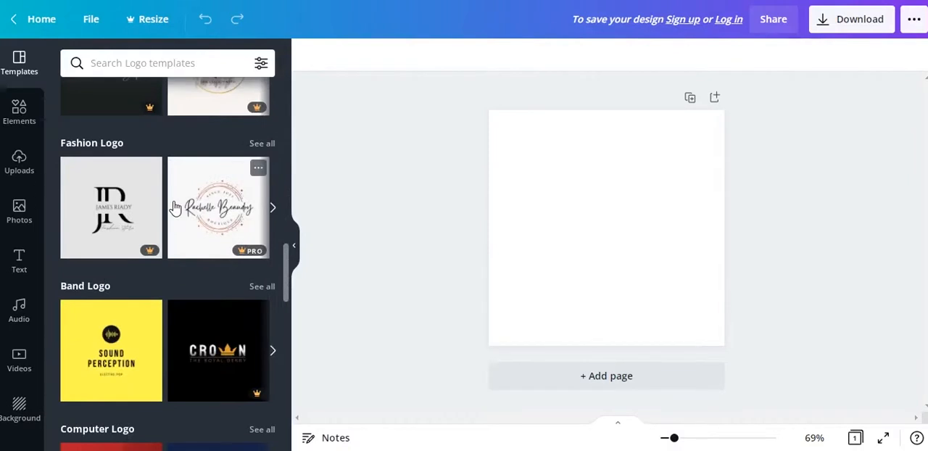
{"action": "scroll", "coordinate": [175, 208], "scroll_direction": "down", "scroll_amount": 3}
{"action": "scroll", "coordinate": [175, 209], "scroll_direction": "down", "scroll_amount": 1}
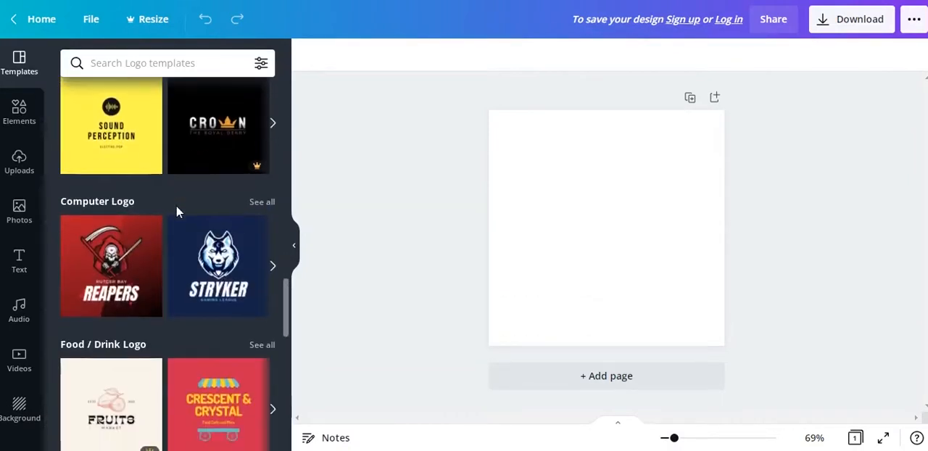
{"action": "scroll", "coordinate": [177, 210], "scroll_direction": "down", "scroll_amount": 3}
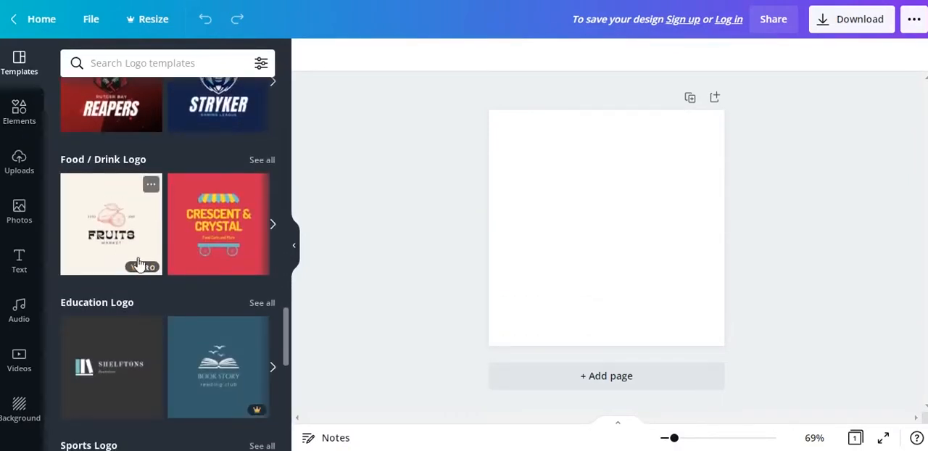
Search the design elements for "music" and restrict the results to graphics.
{"action": "left_click", "coordinate": [18, 115]}
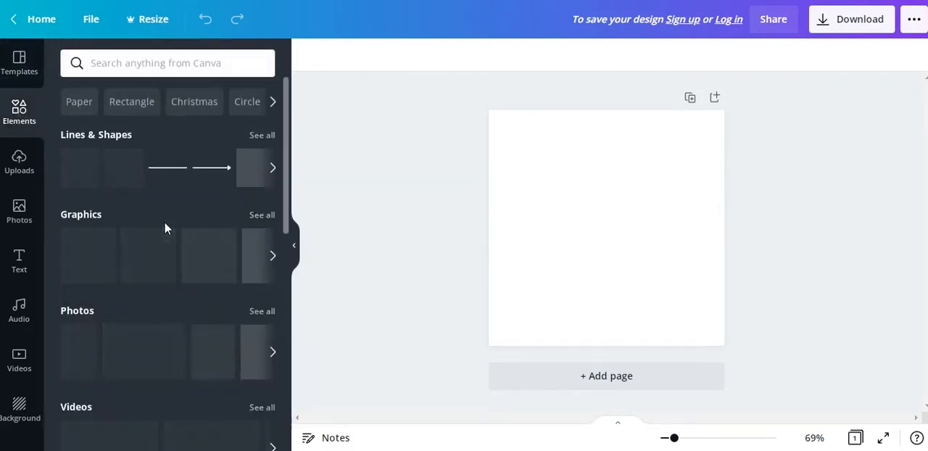
{"action": "scroll", "coordinate": [181, 289], "scroll_direction": "down", "scroll_amount": 1}
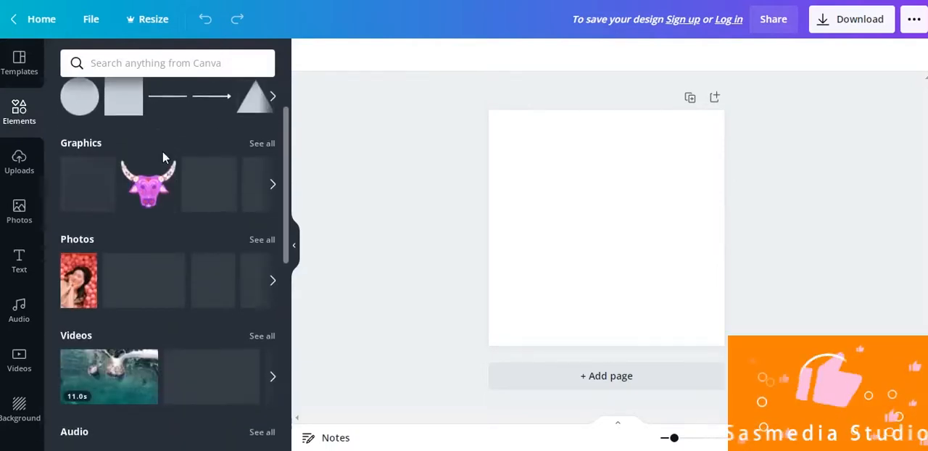
{"action": "scroll", "coordinate": [164, 169], "scroll_direction": "down", "scroll_amount": 2}
{"action": "scroll", "coordinate": [164, 169], "scroll_direction": "up", "scroll_amount": 3}
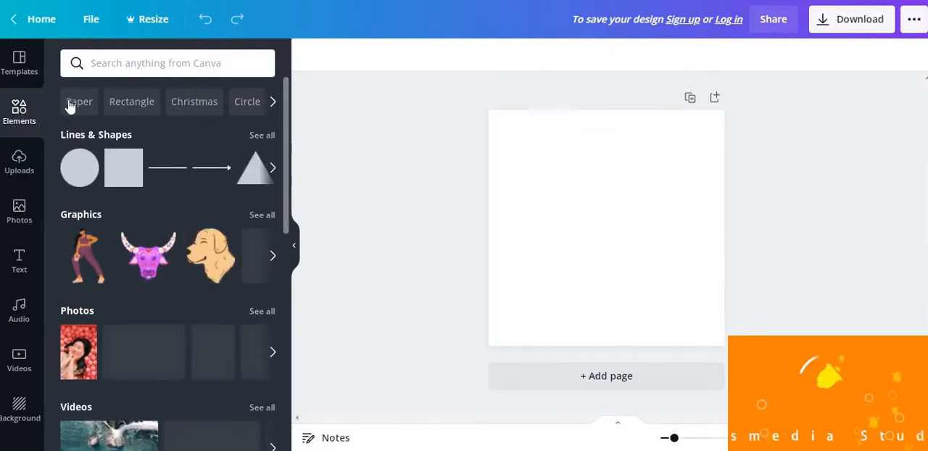
{"action": "left_click", "coordinate": [136, 67]}
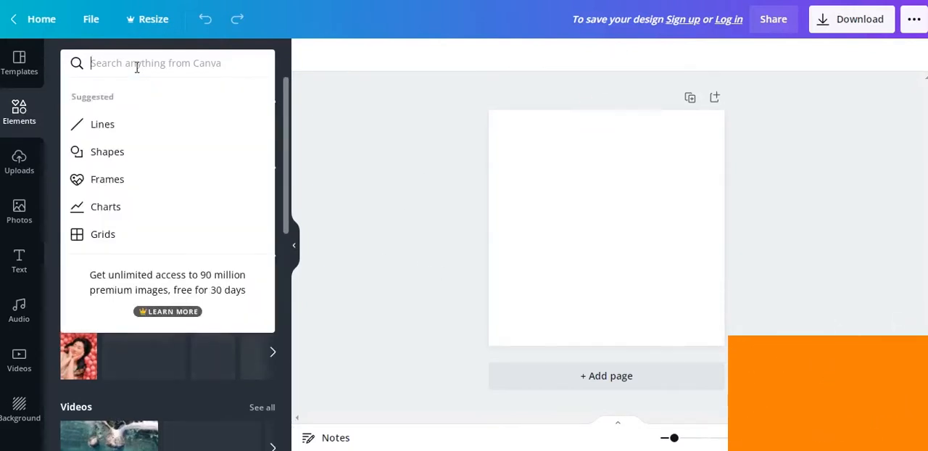
{"action": "type", "text": "music"}
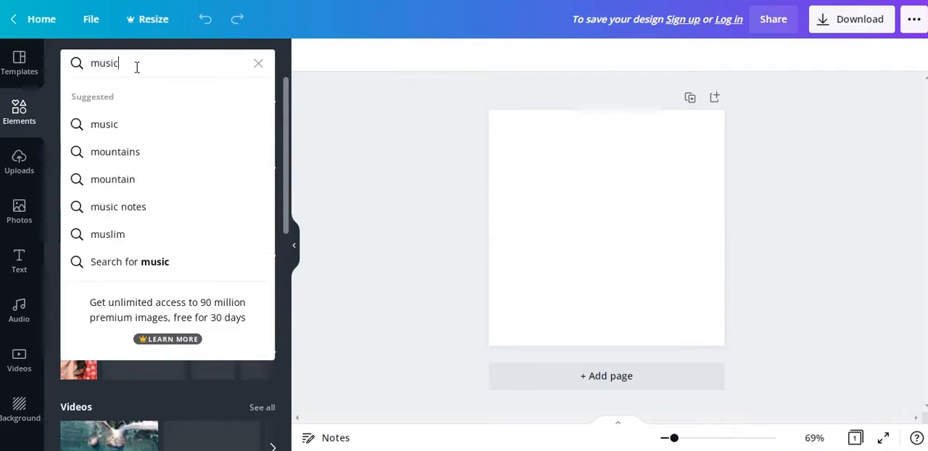
{"action": "key", "text": "Return"}
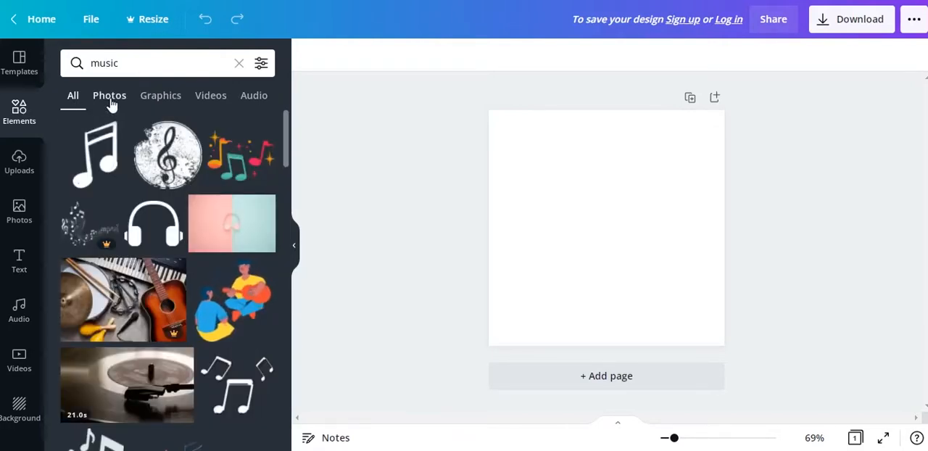
{"action": "left_click", "coordinate": [154, 103]}
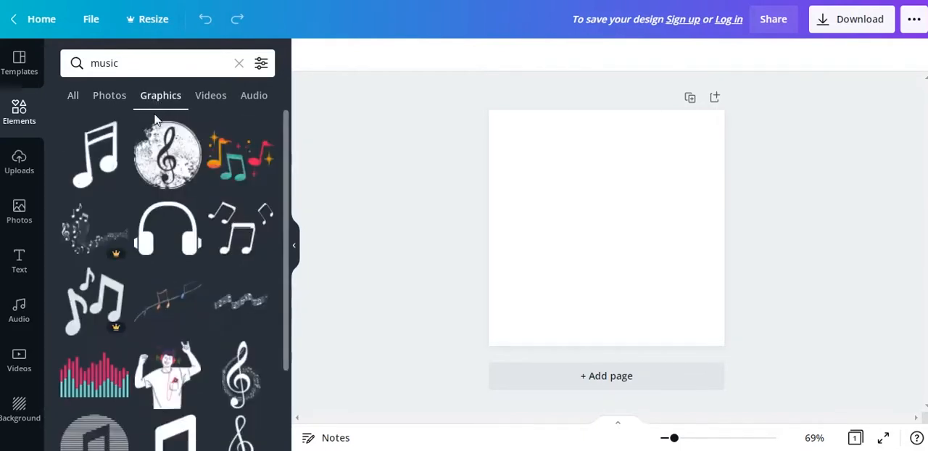
Add the free music player with earphones graphic to the page and recolour its body purple, cable dark blue and earbuds red.
{"action": "scroll", "coordinate": [174, 210], "scroll_direction": "down", "scroll_amount": 5}
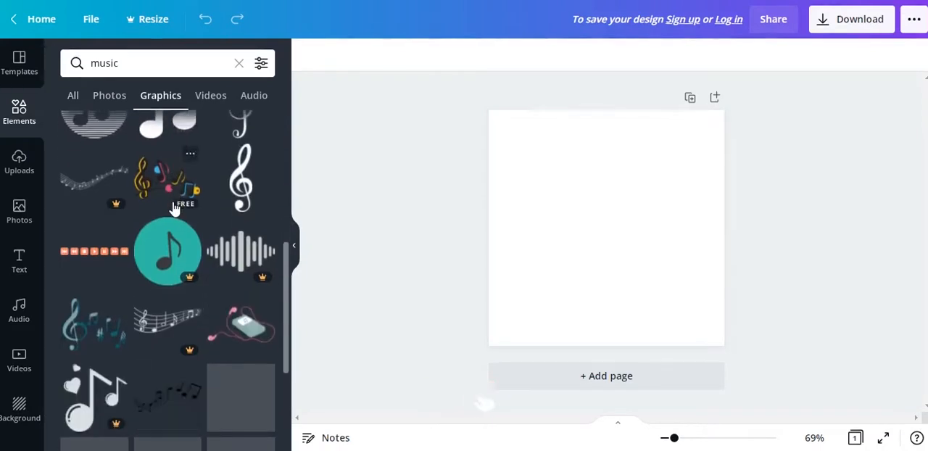
{"action": "scroll", "coordinate": [174, 210], "scroll_direction": "down", "scroll_amount": 1}
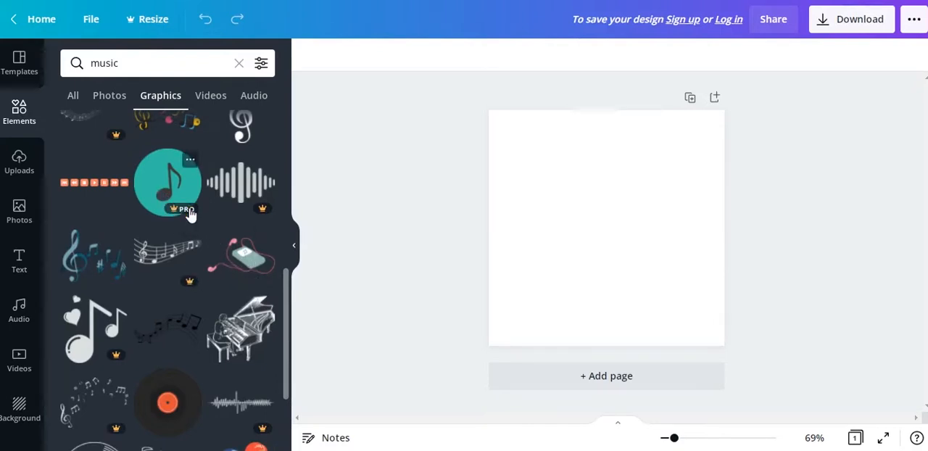
{"action": "scroll", "coordinate": [188, 215], "scroll_direction": "down", "scroll_amount": 4}
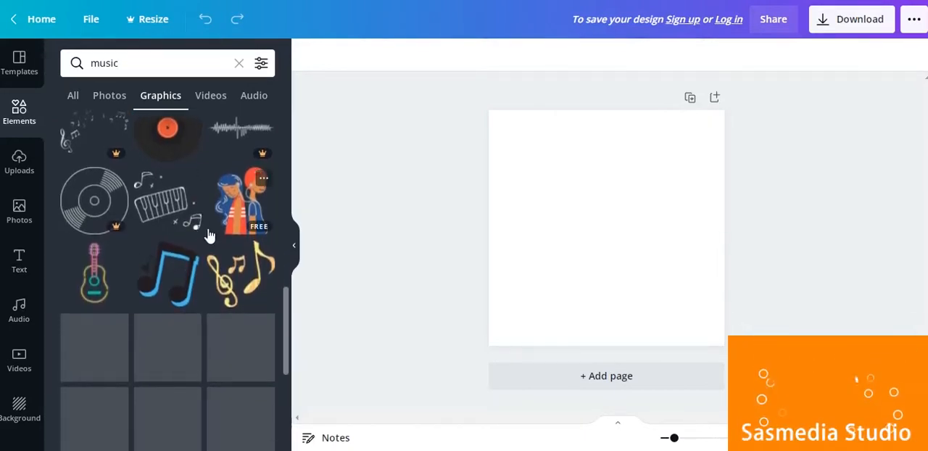
{"action": "scroll", "coordinate": [202, 206], "scroll_direction": "up", "scroll_amount": 3}
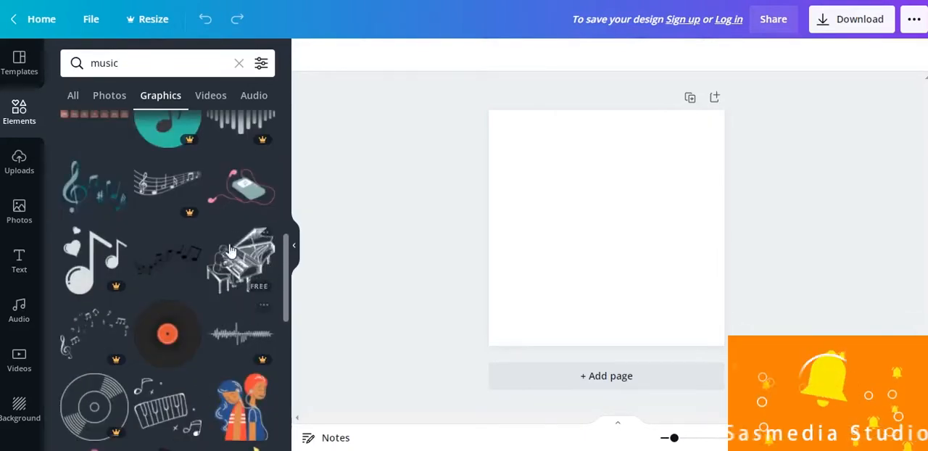
{"action": "left_click", "coordinate": [259, 206]}
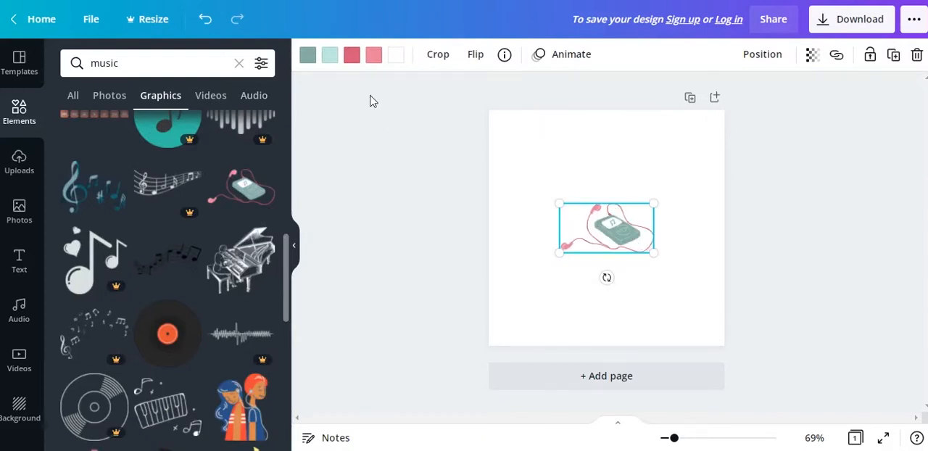
{"action": "left_click", "coordinate": [307, 54]}
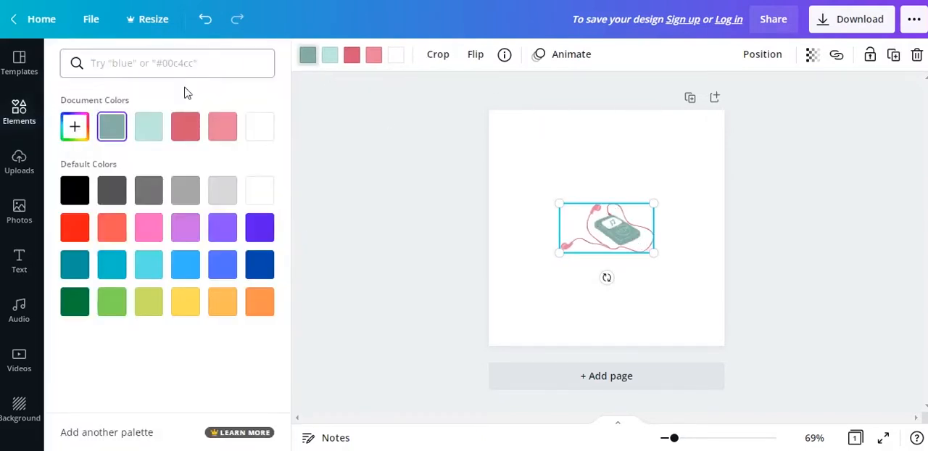
{"action": "left_click", "coordinate": [261, 229]}
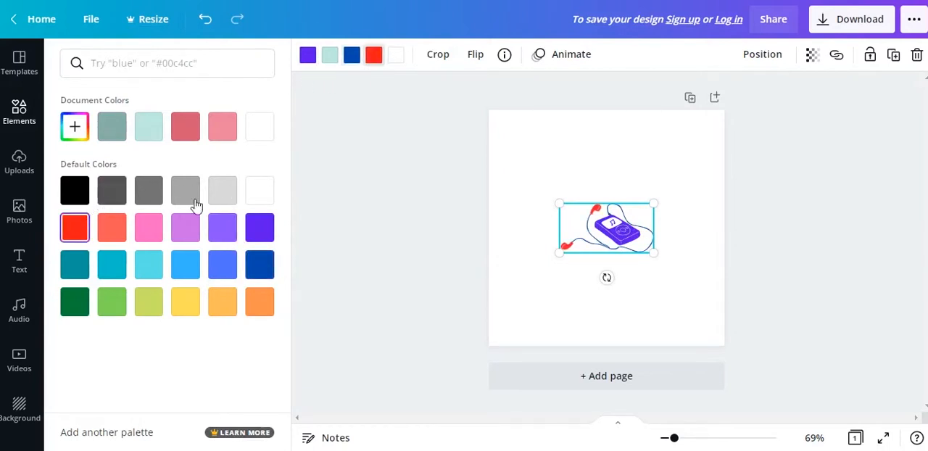
Look through the ready-made font combinations for the logo text.
{"action": "left_click", "coordinate": [19, 261]}
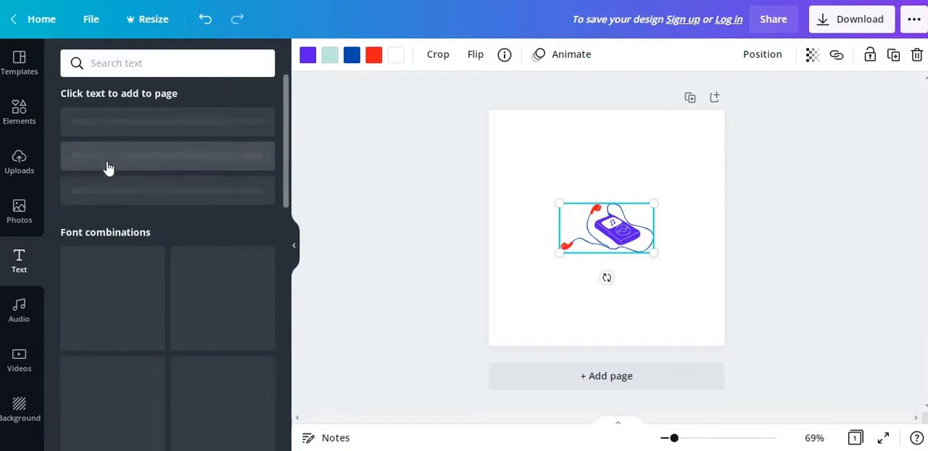
{"action": "scroll", "coordinate": [117, 177], "scroll_direction": "down", "scroll_amount": 1}
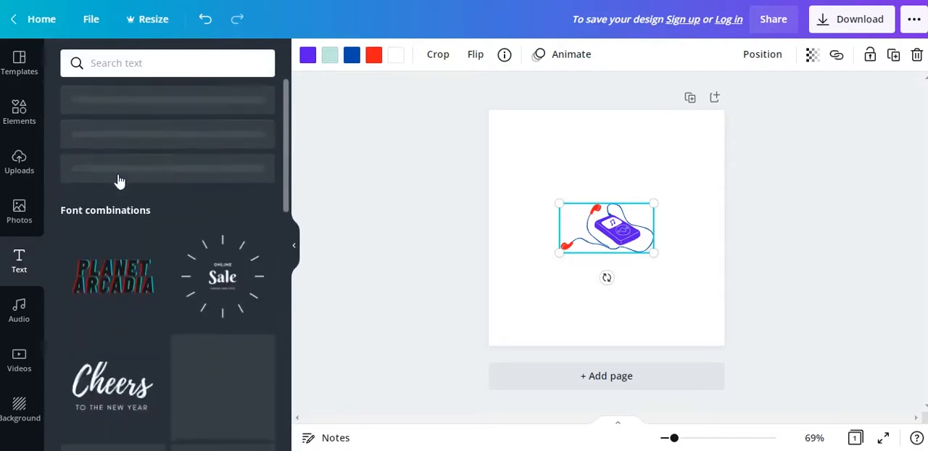
{"action": "scroll", "coordinate": [120, 182], "scroll_direction": "down", "scroll_amount": 1}
{"action": "scroll", "coordinate": [200, 233], "scroll_direction": "down", "scroll_amount": 1}
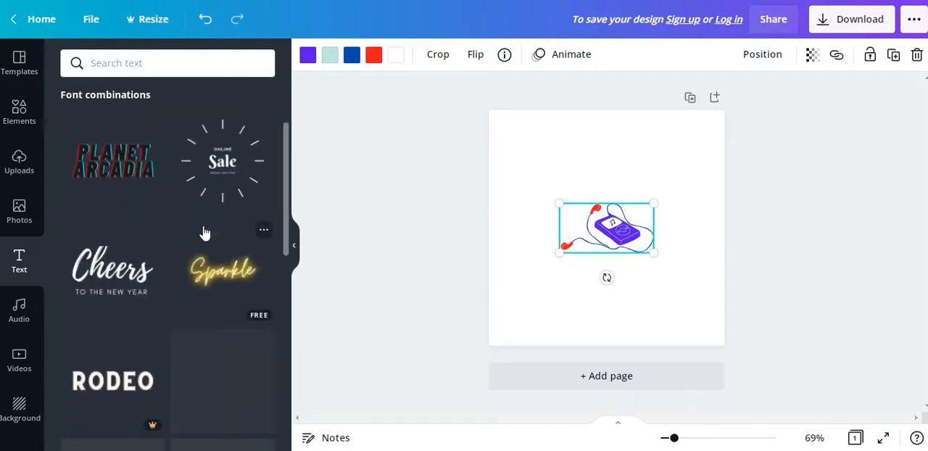
{"action": "scroll", "coordinate": [203, 222], "scroll_direction": "down", "scroll_amount": 1}
{"action": "scroll", "coordinate": [218, 181], "scroll_direction": "up", "scroll_amount": 1}
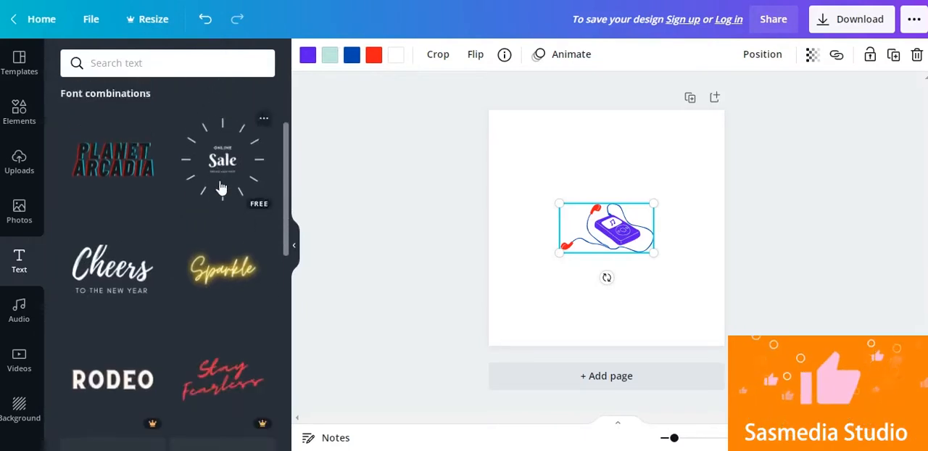
{"action": "scroll", "coordinate": [220, 188], "scroll_direction": "down", "scroll_amount": 1}
Try to add the RODEO font combination to the page and dismiss the upgrade offer.
{"action": "left_click", "coordinate": [158, 310]}
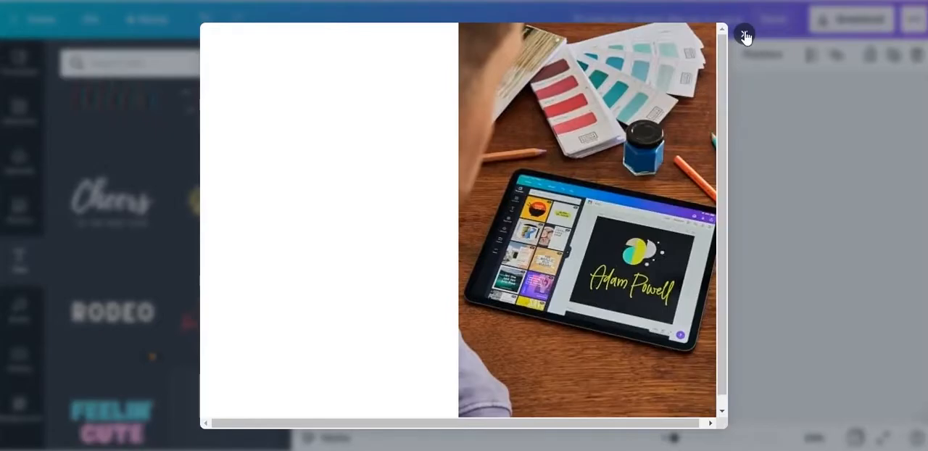
{"action": "left_click", "coordinate": [744, 34]}
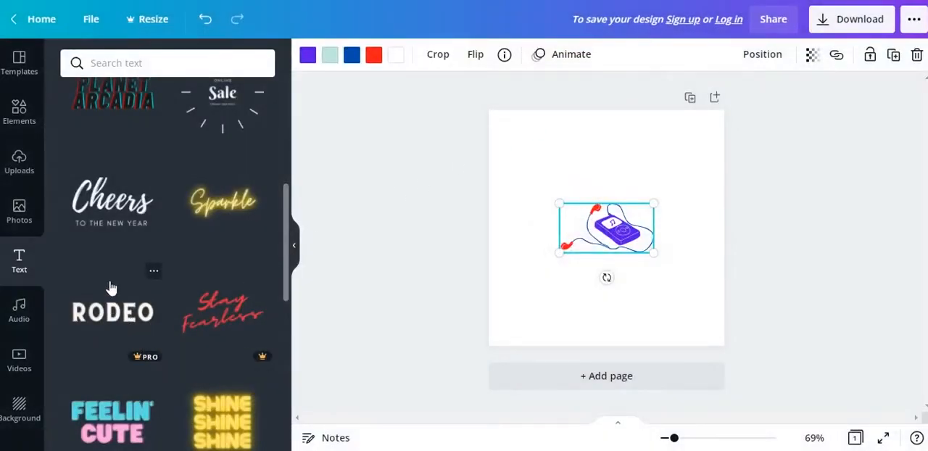
Find the CUE THE confetti font combination among the holiday text styles and add it to the page.
{"action": "scroll", "coordinate": [109, 297], "scroll_direction": "down", "scroll_amount": 3}
{"action": "scroll", "coordinate": [239, 259], "scroll_direction": "down", "scroll_amount": 5}
{"action": "scroll", "coordinate": [239, 262], "scroll_direction": "up", "scroll_amount": 6}
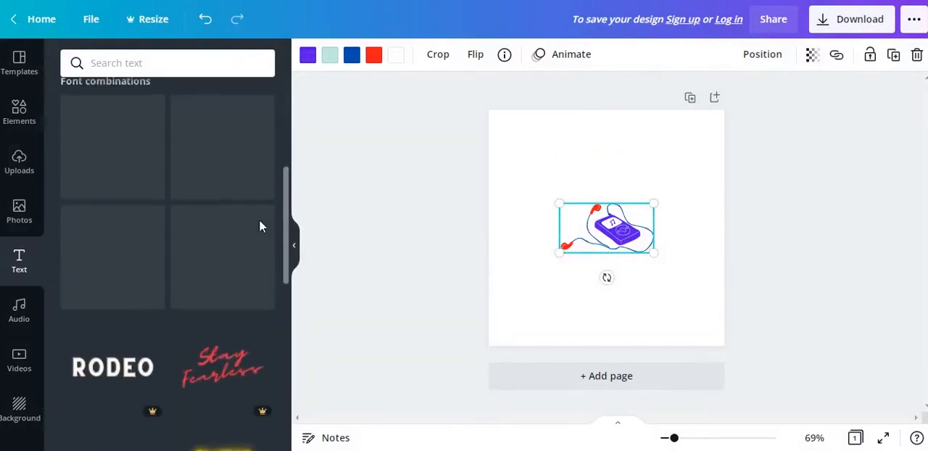
{"action": "scroll", "coordinate": [259, 222], "scroll_direction": "down", "scroll_amount": 3}
{"action": "scroll", "coordinate": [259, 224], "scroll_direction": "up", "scroll_amount": 3}
{"action": "scroll", "coordinate": [261, 228], "scroll_direction": "up", "scroll_amount": 1}
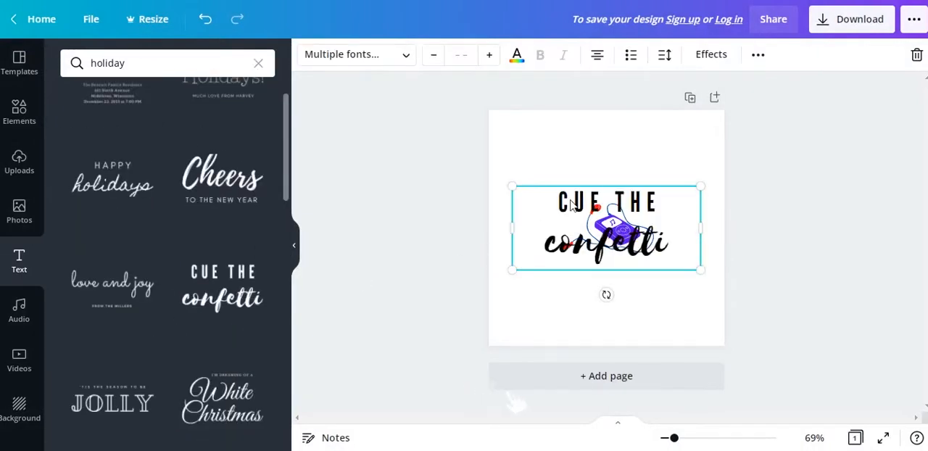
Replace the upper line of the font combination with "MUSIC" and the lower line with "Lab".
{"action": "left_click", "coordinate": [641, 203]}
{"action": "double_click", "coordinate": [641, 203]}
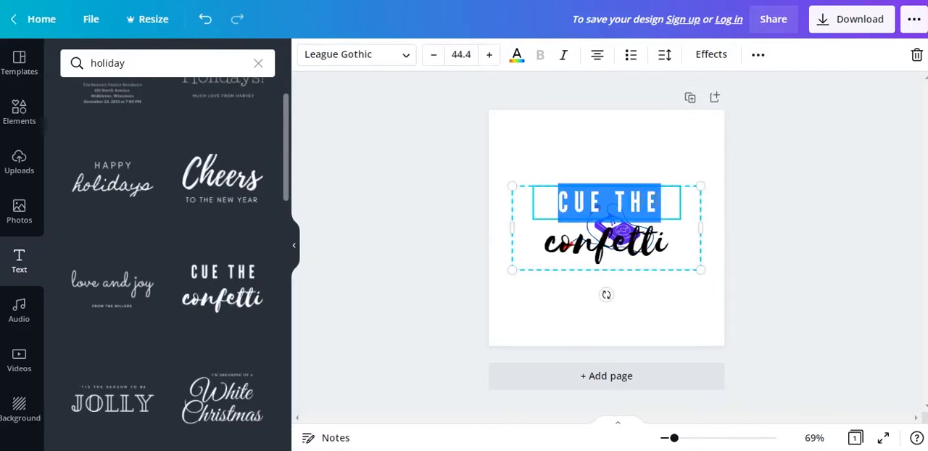
{"action": "type", "text": "MUSIC"}
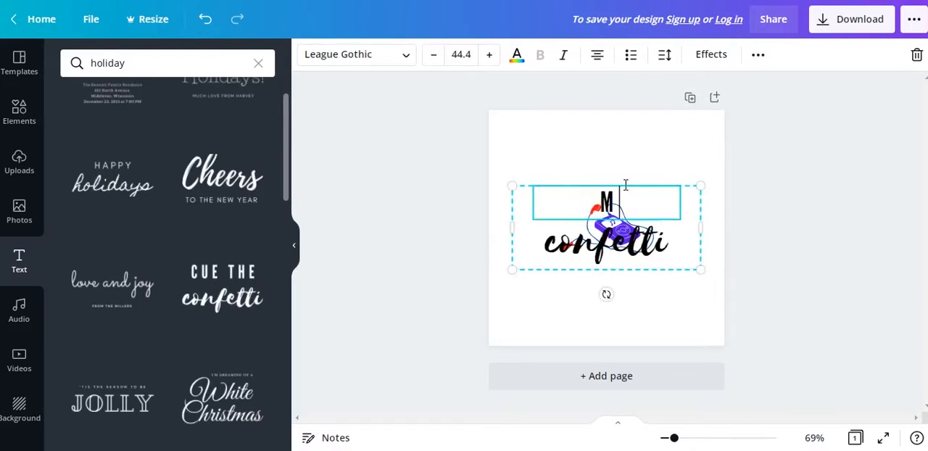
{"action": "left_click", "coordinate": [620, 238]}
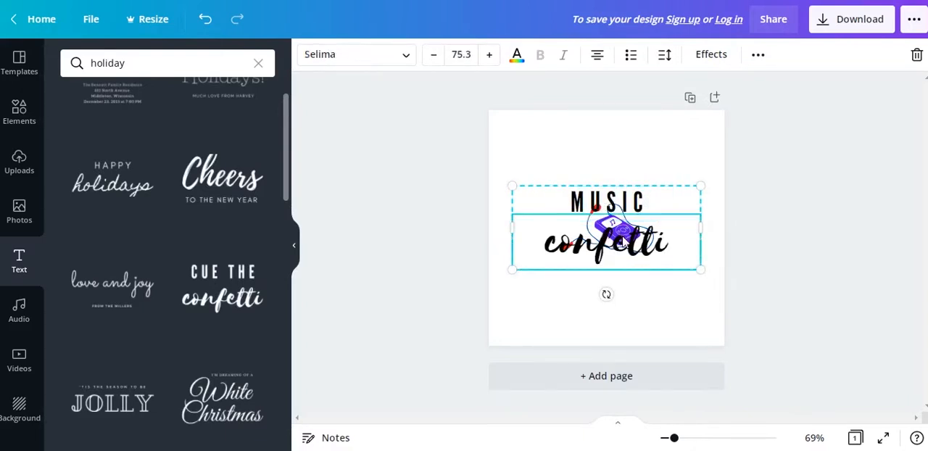
{"action": "double_click", "coordinate": [636, 248]}
{"action": "type", "text": "Lal"}
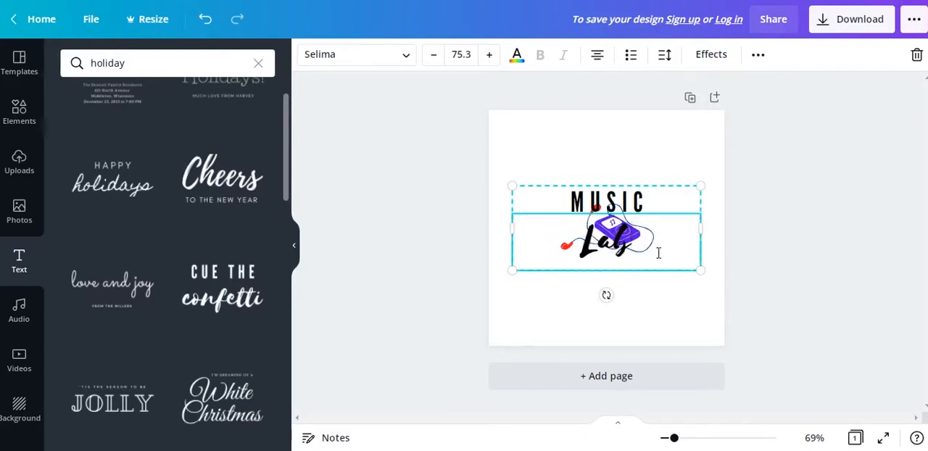
Move the MUSIC Lab text group directly below the music player graphic.
{"action": "left_click", "coordinate": [638, 206]}
{"action": "mouse_move", "coordinate": [635, 254]}
{"action": "left_mouse_down"}
{"action": "mouse_move", "coordinate": [628, 297]}
{"action": "mouse_move", "coordinate": [640, 176]}
{"action": "mouse_move", "coordinate": [631, 277]}
{"action": "mouse_move", "coordinate": [631, 267]}
{"action": "left_mouse_up"}
{"action": "left_click_drag", "start_coordinate": [621, 318], "coordinate": [620, 319]}
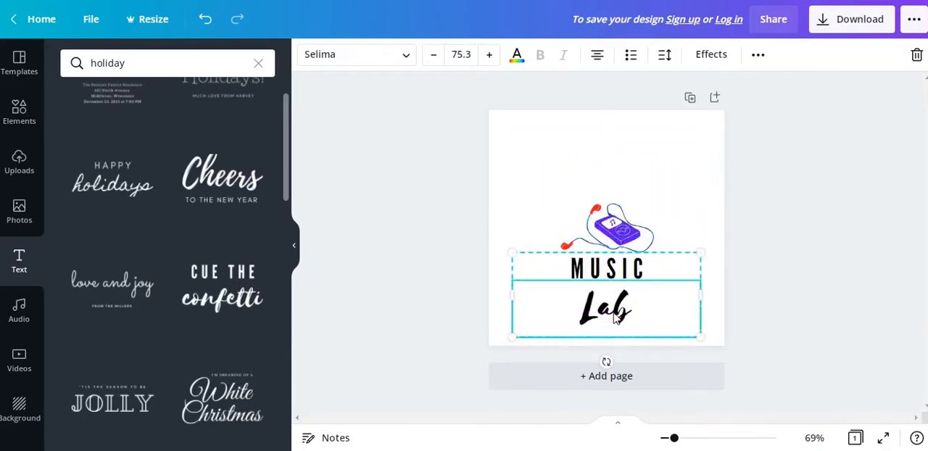
Reduce the font size of the Lab text to 57.3.
{"action": "left_click", "coordinate": [432, 64]}
{"action": "left_click", "coordinate": [432, 64]}
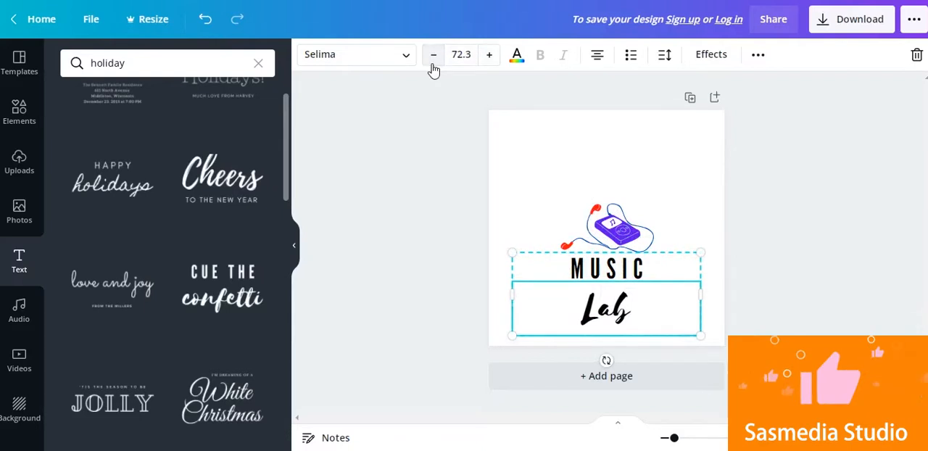
{"action": "left_click", "coordinate": [433, 64]}
{"action": "left_click", "coordinate": [435, 65]}
{"action": "left_click", "coordinate": [436, 65]}
{"action": "left_click", "coordinate": [438, 64]}
{"action": "left_click", "coordinate": [438, 64]}
{"action": "left_click", "coordinate": [439, 65]}
{"action": "left_click", "coordinate": [440, 65]}
{"action": "left_click", "coordinate": [440, 66]}
{"action": "left_click", "coordinate": [439, 65]}
{"action": "left_click", "coordinate": [439, 66]}
{"action": "left_click", "coordinate": [439, 65]}
{"action": "left_click", "coordinate": [439, 66]}
{"action": "left_click", "coordinate": [791, 306]}
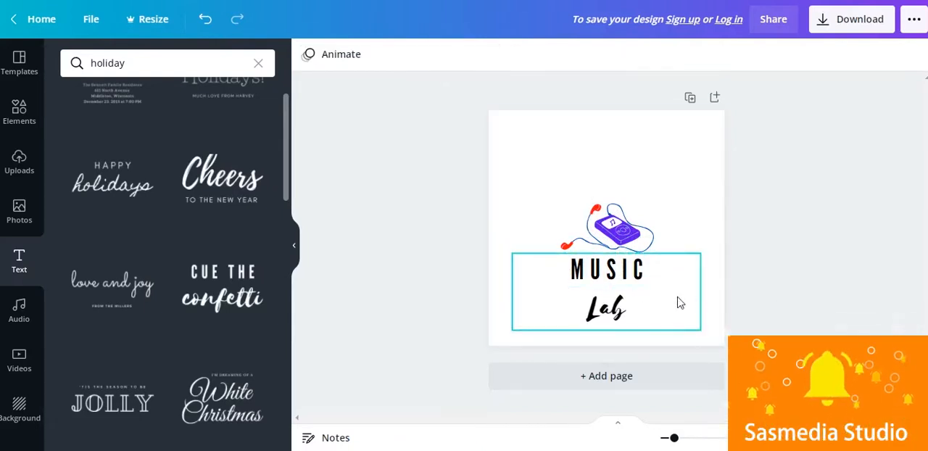
Set the Lab text's letter spacing to -63 and line spacing to 0.58, and change its text box anchor.
{"action": "left_click", "coordinate": [631, 311]}
{"action": "mouse_move", "coordinate": [620, 308]}
{"action": "left_mouse_down"}
{"action": "mouse_move", "coordinate": [622, 291]}
{"action": "mouse_move", "coordinate": [623, 300]}
{"action": "left_mouse_up"}
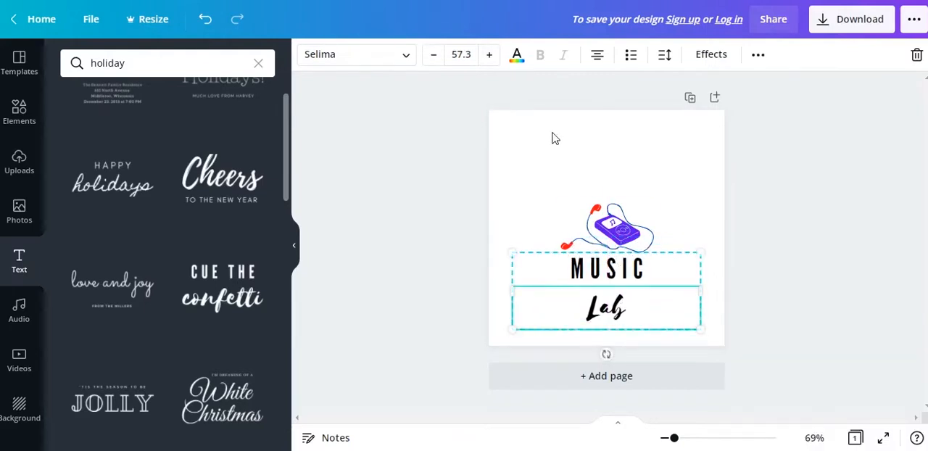
{"action": "left_click", "coordinate": [665, 58]}
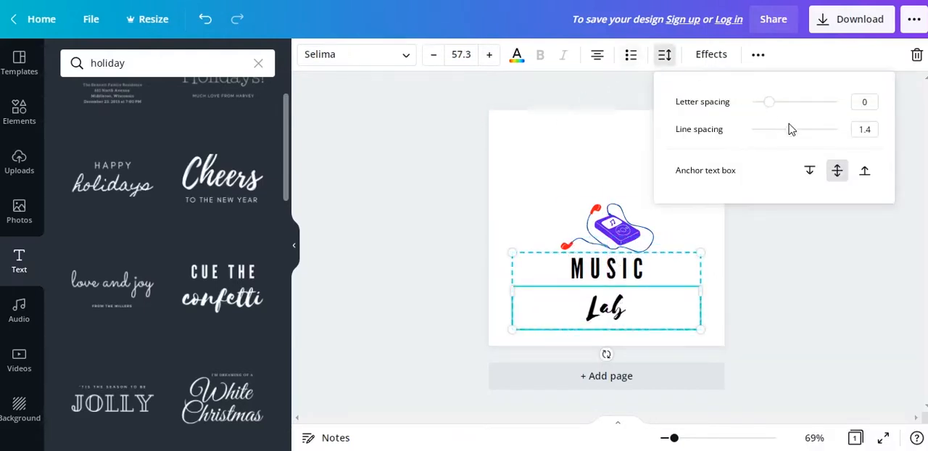
{"action": "mouse_move", "coordinate": [768, 103]}
{"action": "left_mouse_down"}
{"action": "mouse_move", "coordinate": [723, 109]}
{"action": "mouse_move", "coordinate": [767, 106]}
{"action": "left_mouse_up"}
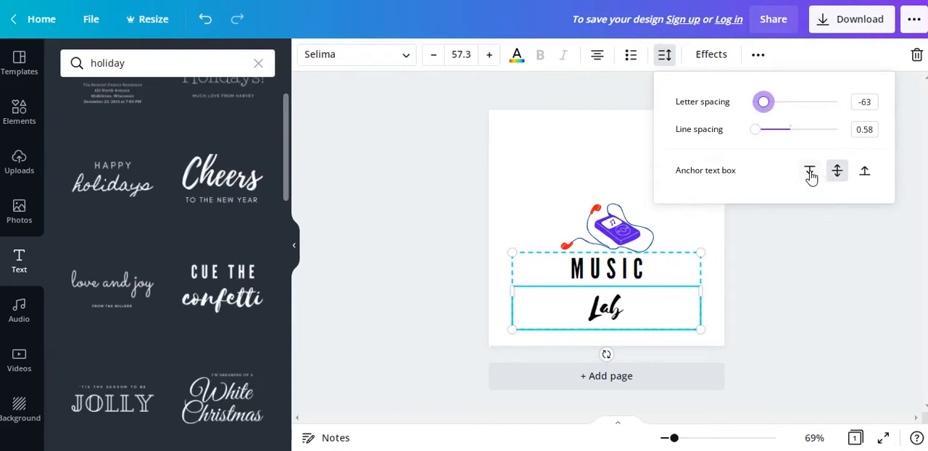
{"action": "left_click", "coordinate": [865, 174]}
{"action": "left_click", "coordinate": [500, 115]}
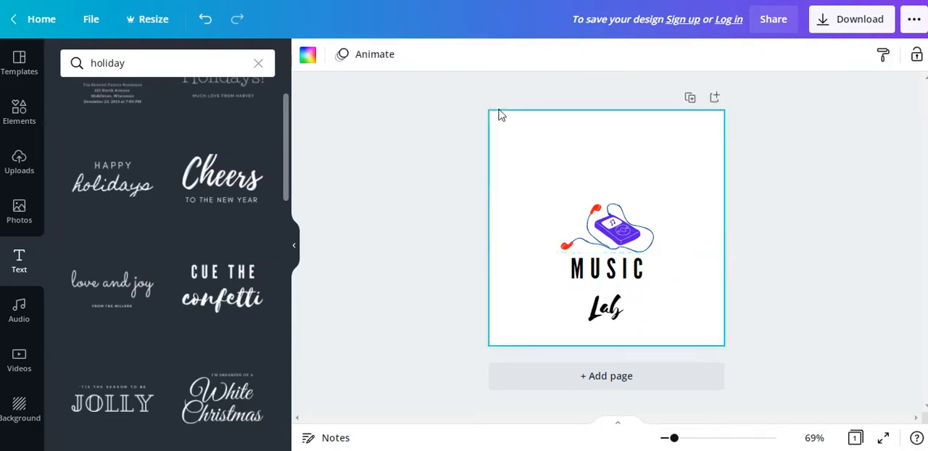
Try League Gothic on the Lab text, and set its font to Abril Fatface.
{"action": "left_click", "coordinate": [608, 270]}
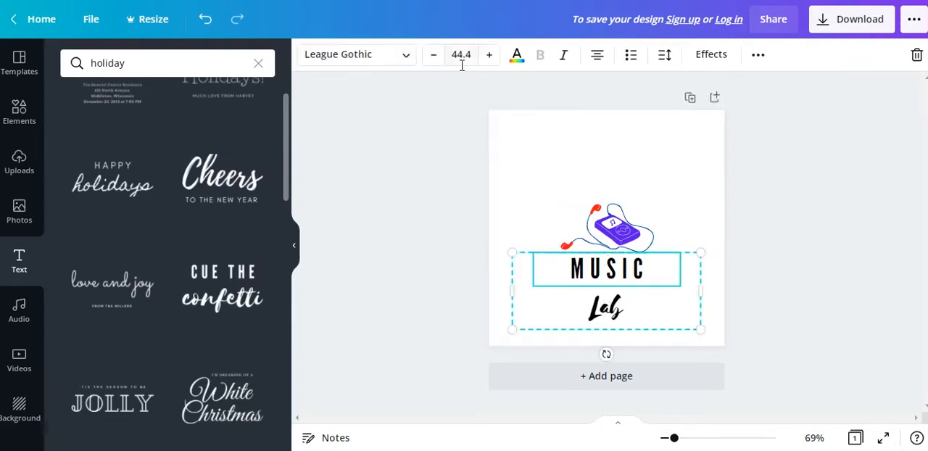
{"action": "left_click", "coordinate": [410, 55]}
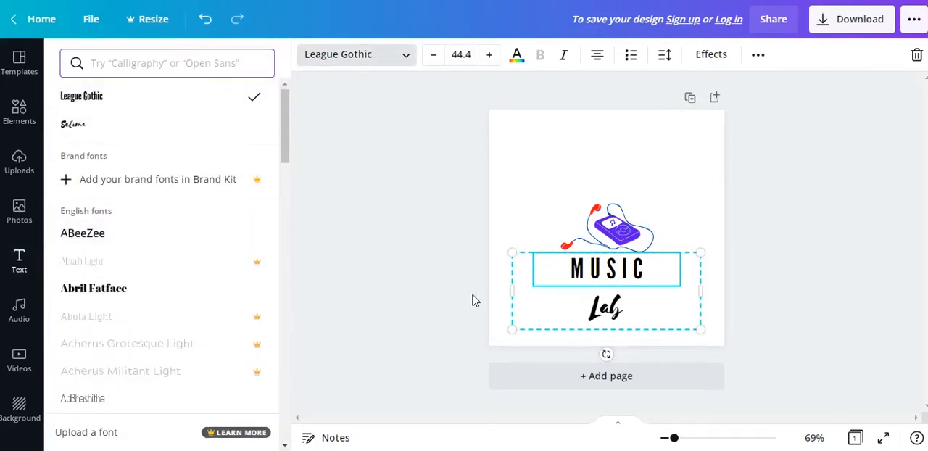
{"action": "left_click", "coordinate": [602, 312]}
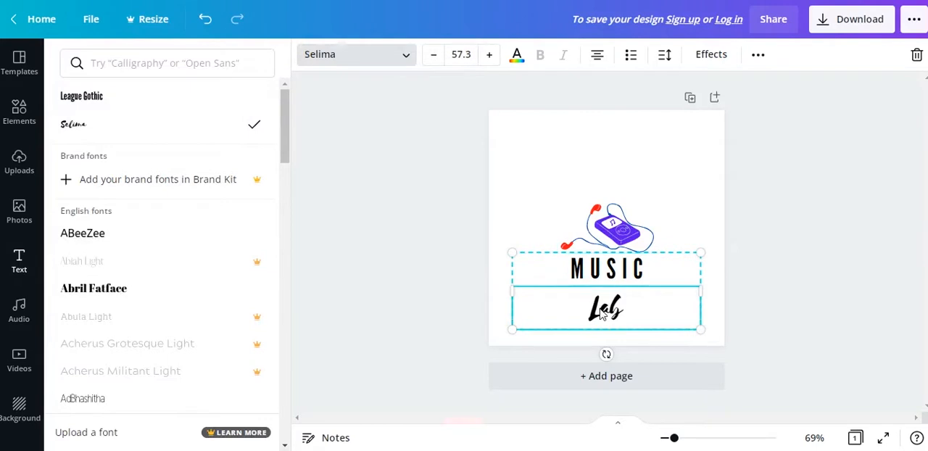
{"action": "left_click", "coordinate": [83, 98]}
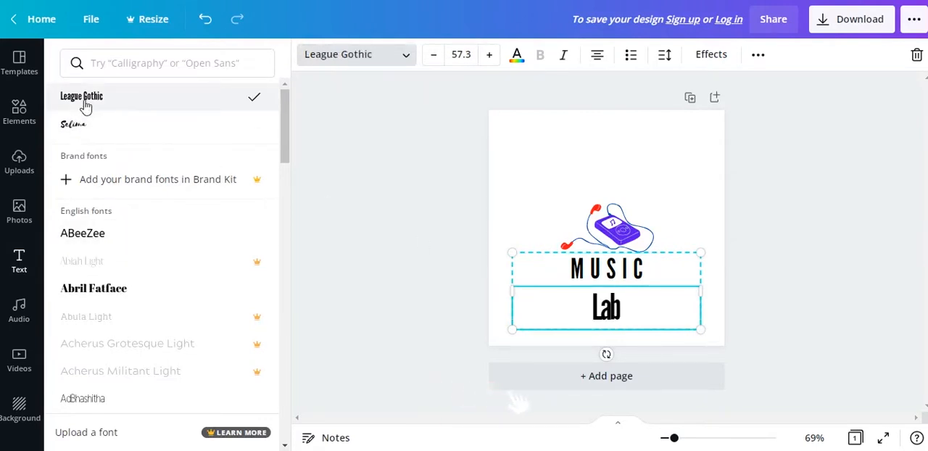
{"action": "left_click", "coordinate": [85, 292]}
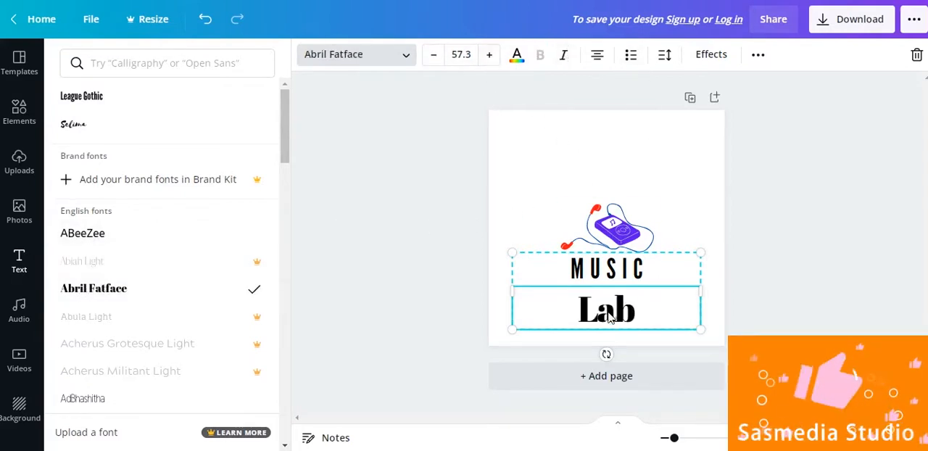
{"action": "left_click", "coordinate": [360, 55]}
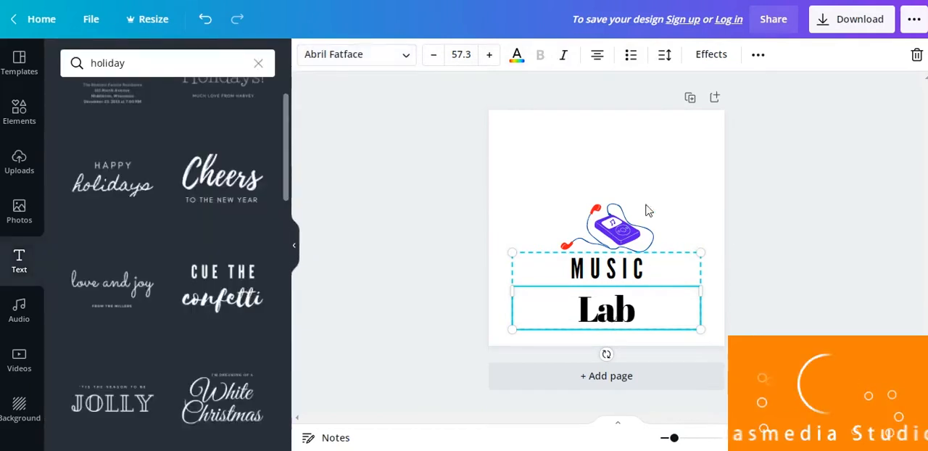
Extend the MUSIC line to read "MUSIC LAB" and delete the separate Lab line, dismissing the sign-up offer.
{"action": "left_click", "coordinate": [658, 274]}
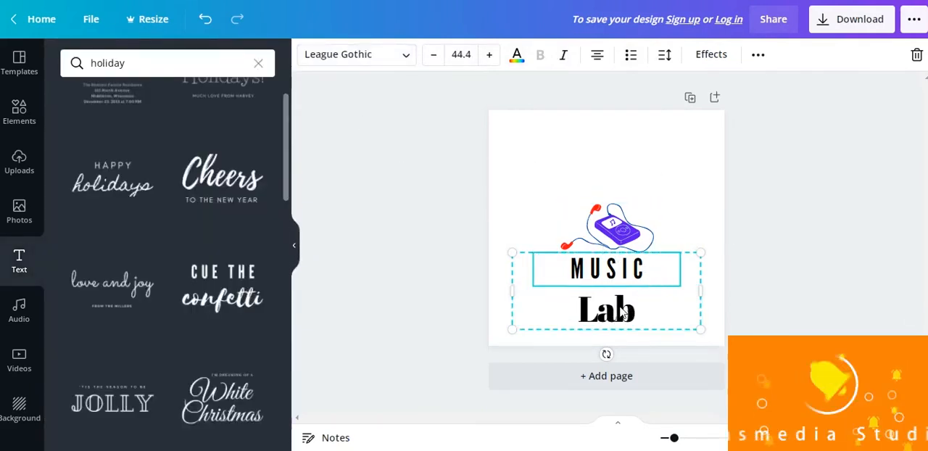
{"action": "double_click", "coordinate": [637, 272]}
{"action": "left_click", "coordinate": [650, 270]}
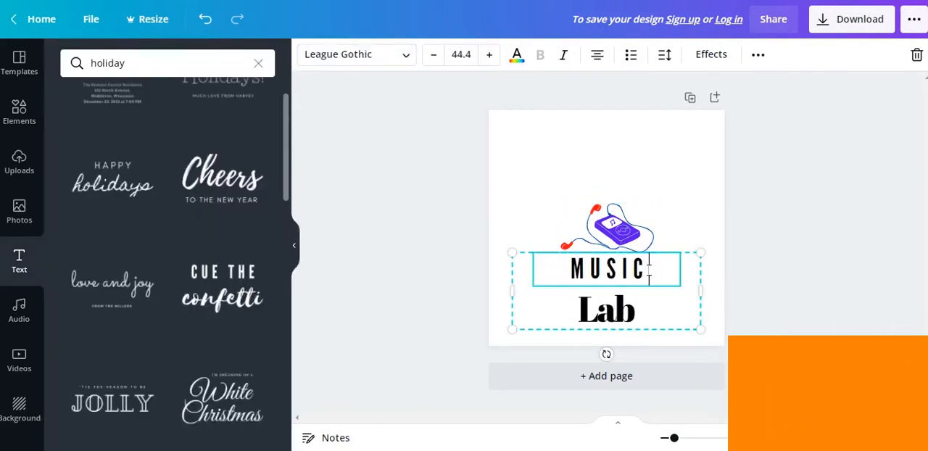
{"action": "type", "text": "LAB"}
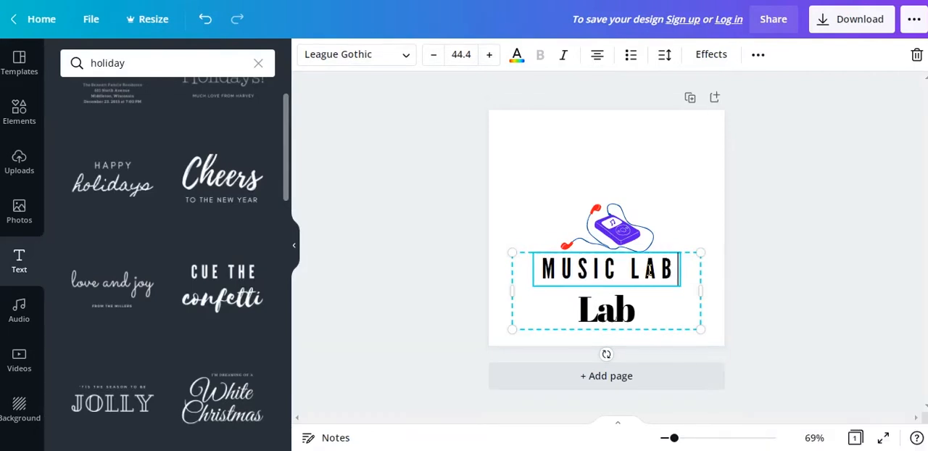
{"action": "left_click", "coordinate": [616, 321]}
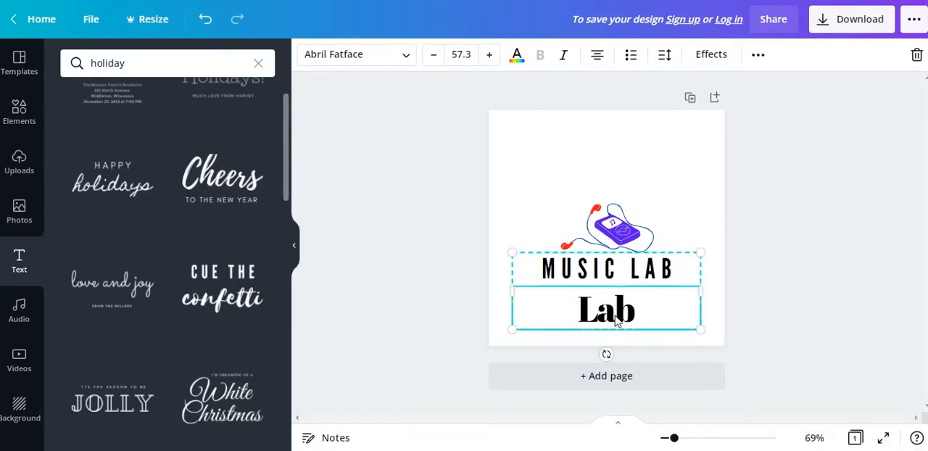
{"action": "key", "text": "Delete"}
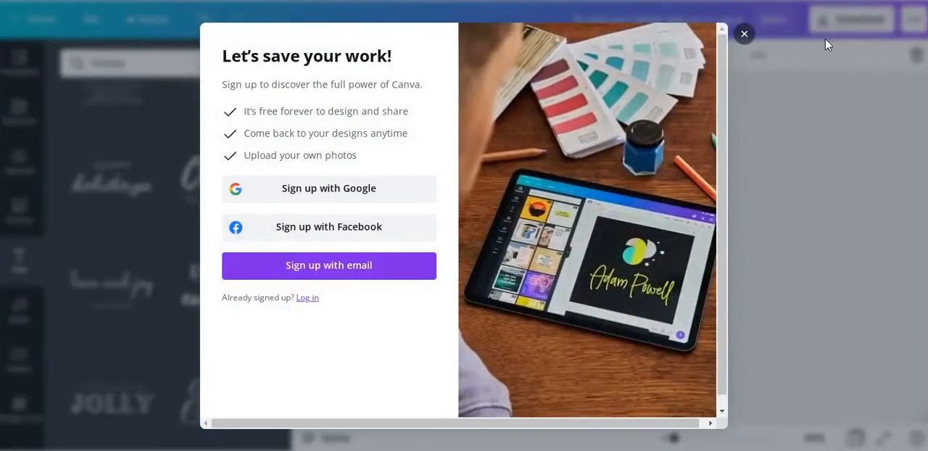
{"action": "left_click", "coordinate": [752, 34]}
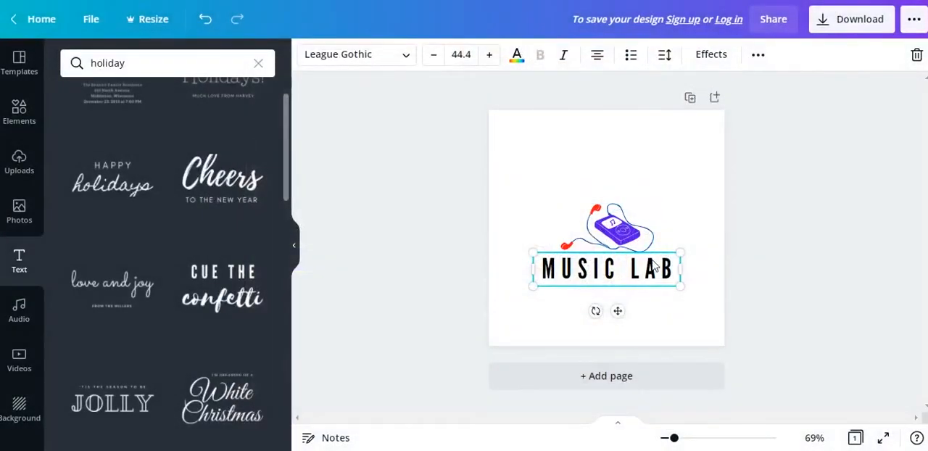
Shift the MUSIC LAB text slightly to the right beneath the graphic and recolour it in the document's purple.
{"action": "left_click_drag", "start_coordinate": [669, 269], "coordinate": [661, 255]}
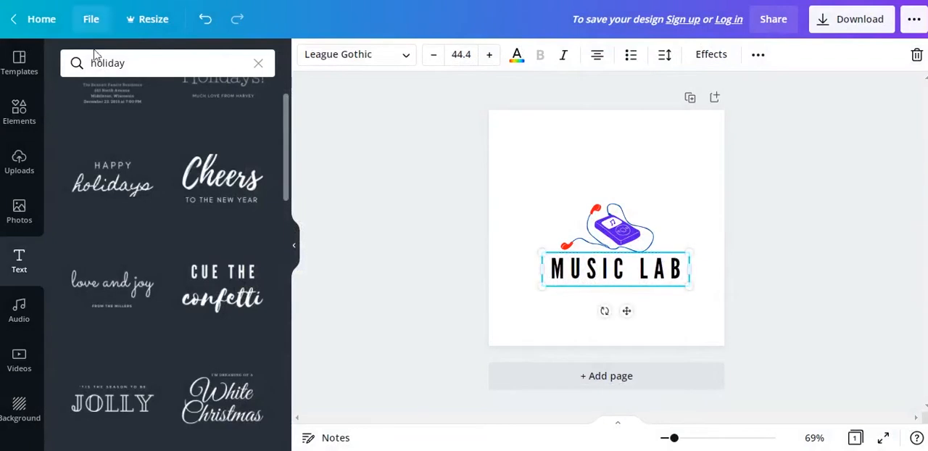
{"action": "left_click", "coordinate": [516, 58]}
{"action": "left_click", "coordinate": [186, 127]}
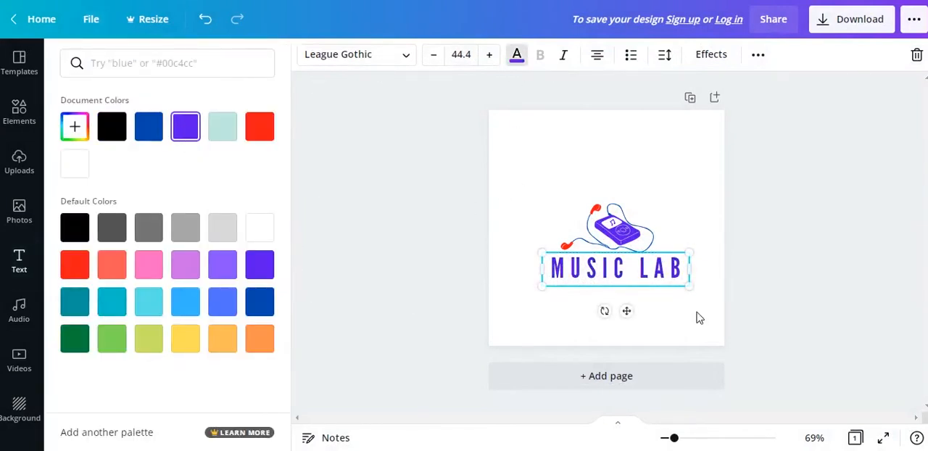
{"action": "left_click", "coordinate": [679, 188]}
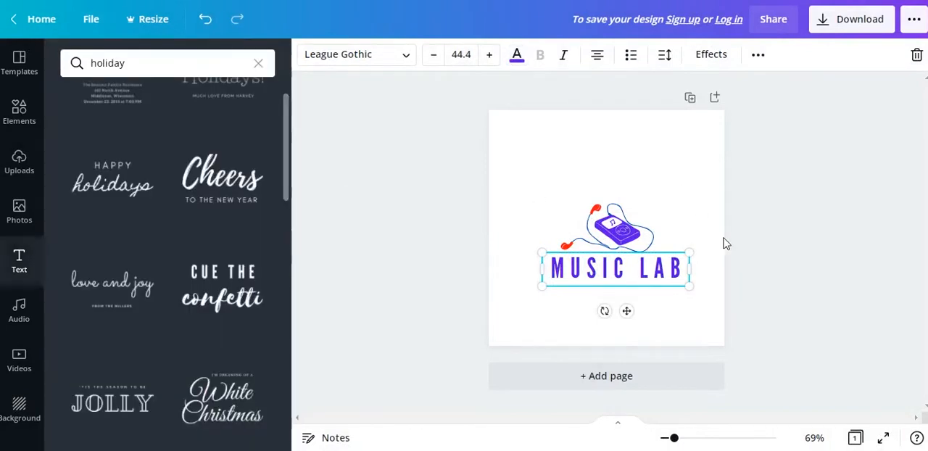
{"action": "left_click", "coordinate": [693, 312]}
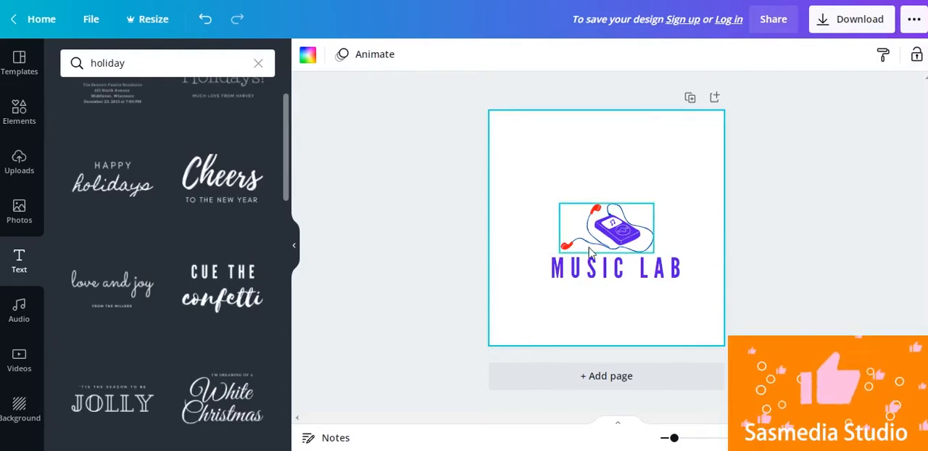
Download the finished logo as a PNG file, dismissing the sign-up offer.
{"action": "left_click", "coordinate": [866, 19]}
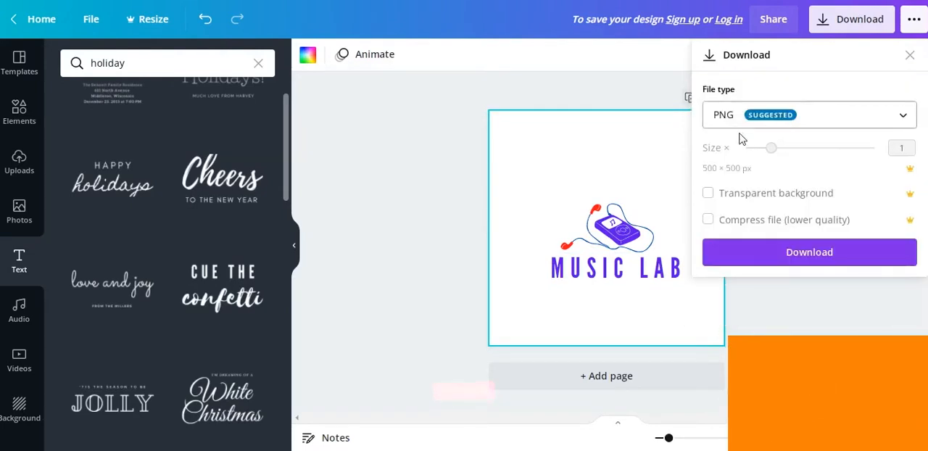
{"action": "left_click", "coordinate": [848, 119]}
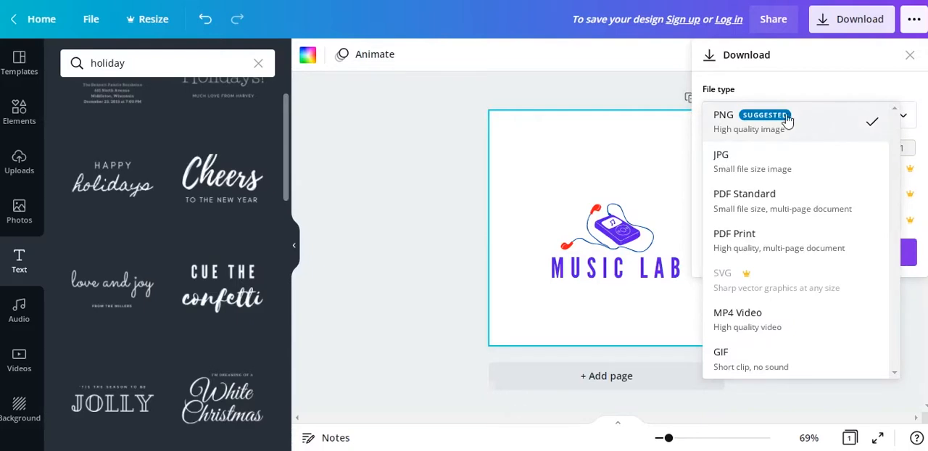
{"action": "left_click", "coordinate": [751, 122]}
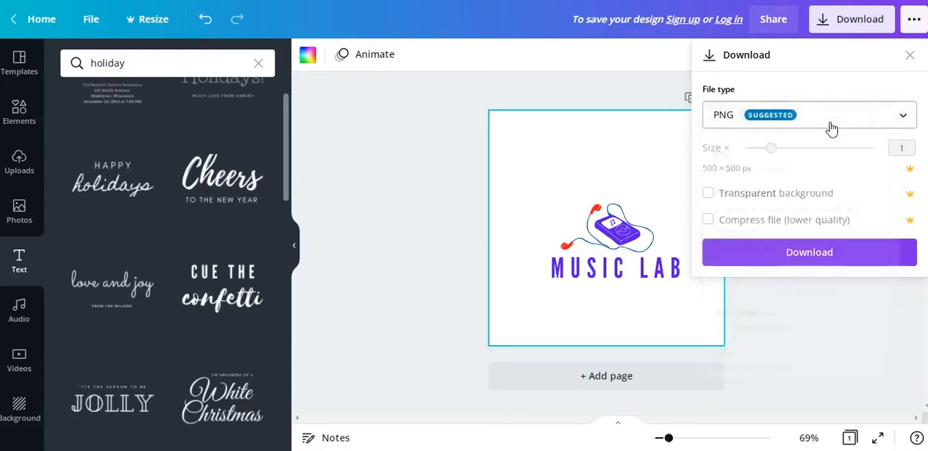
{"action": "left_click", "coordinate": [788, 149]}
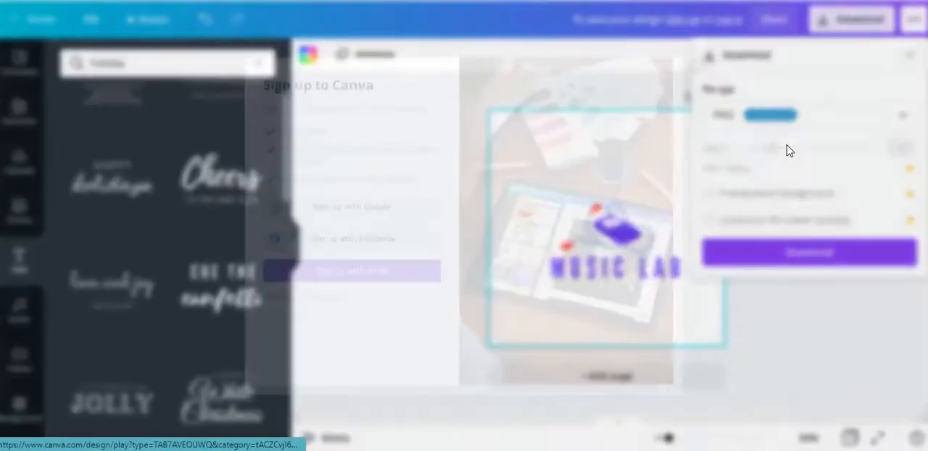
{"action": "left_click", "coordinate": [743, 37]}
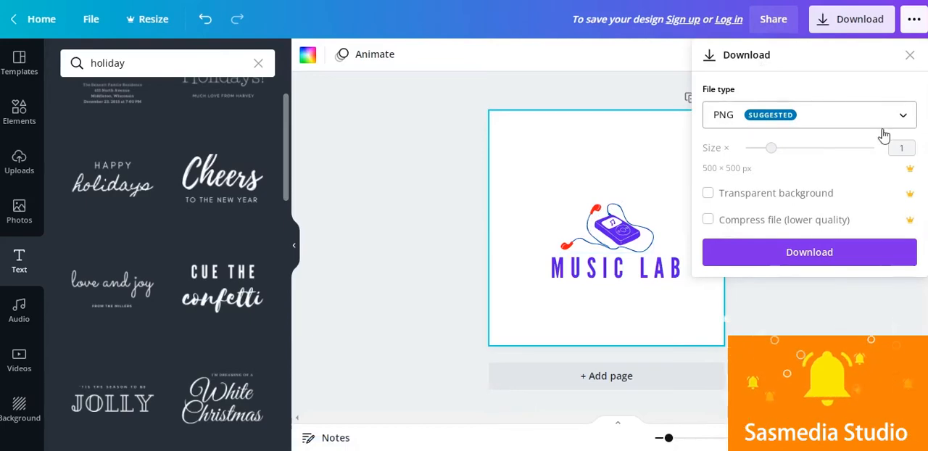
{"action": "left_click", "coordinate": [810, 261]}
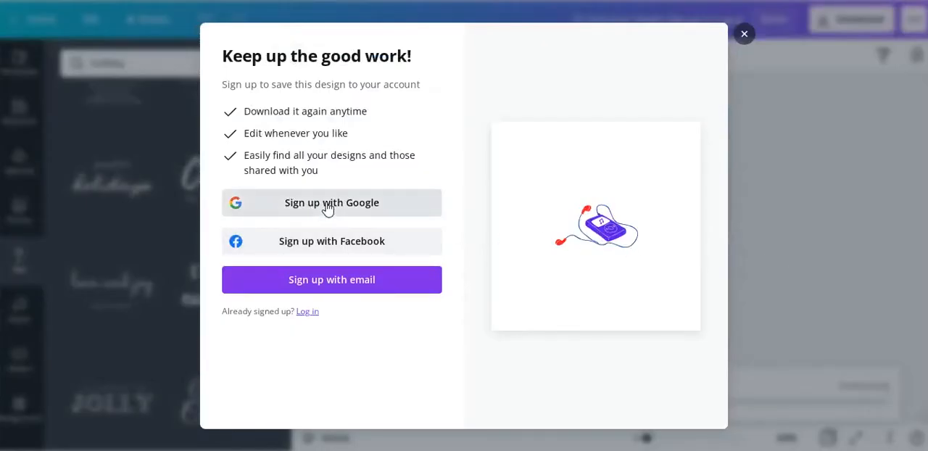
Close the Google sign-in window and dismiss the offer to sign up and save the design.
{"action": "left_click", "coordinate": [328, 208]}
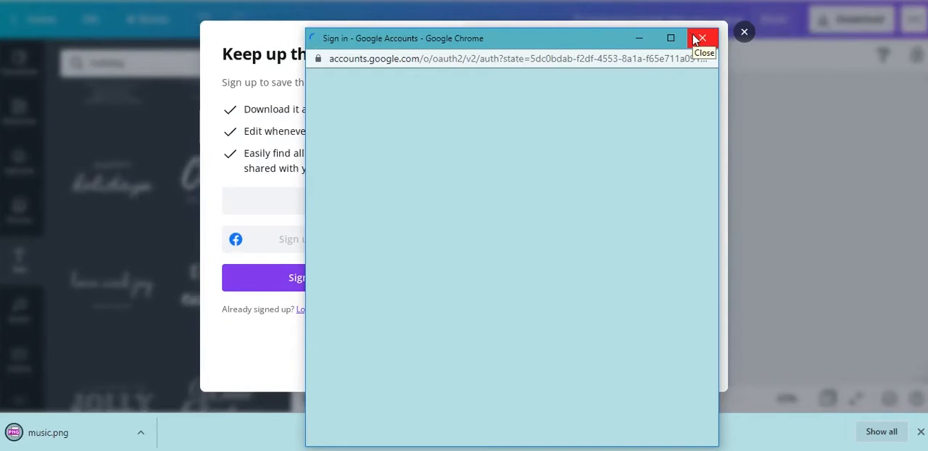
{"action": "left_click", "coordinate": [698, 38]}
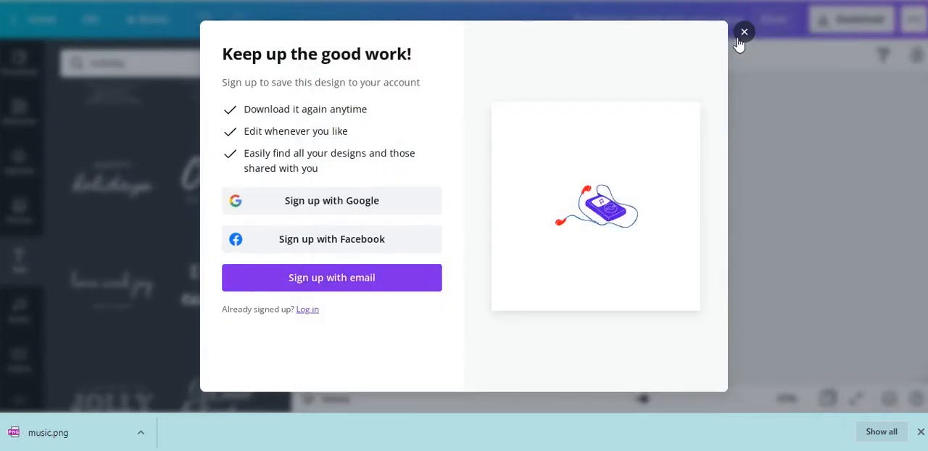
{"action": "left_click", "coordinate": [744, 32]}
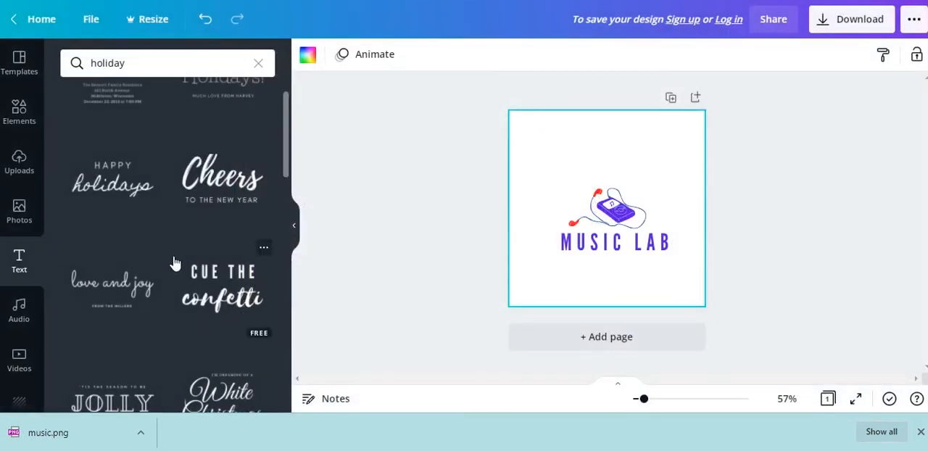
View the downloaded music.png in the image viewer and exit its full-screen view.
{"action": "left_click", "coordinate": [58, 435]}
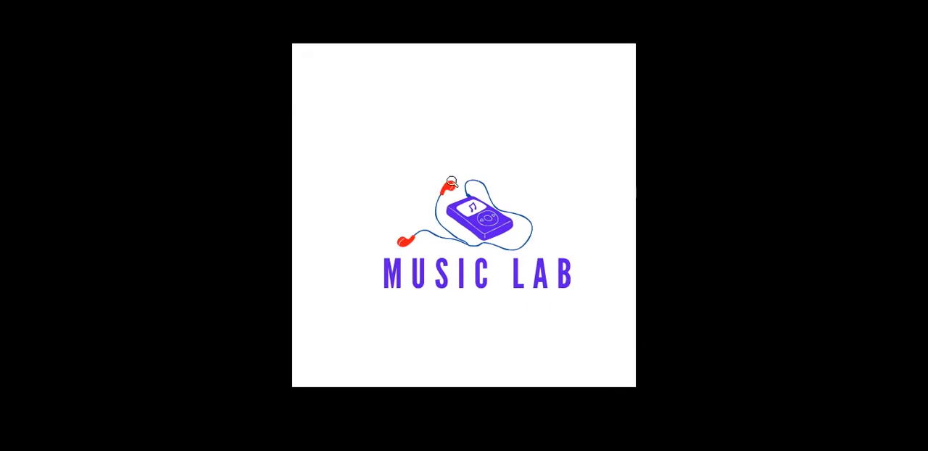
{"action": "right_click", "coordinate": [451, 38]}
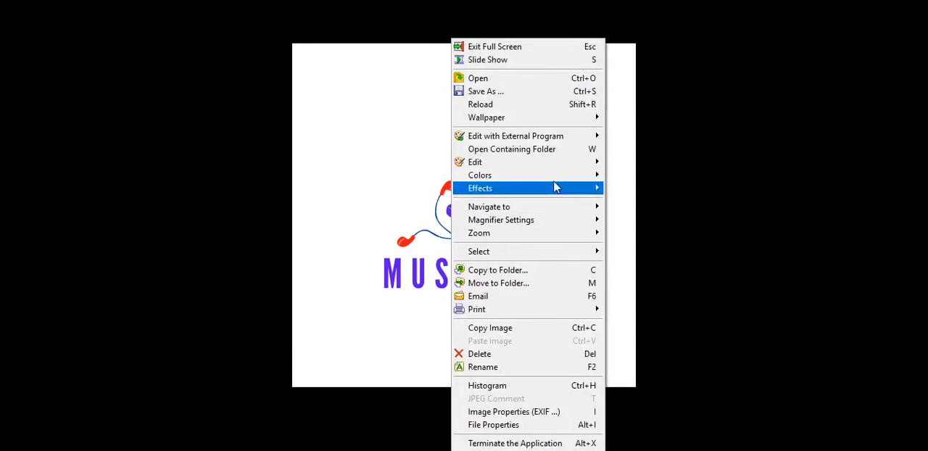
{"action": "left_click", "coordinate": [514, 47]}
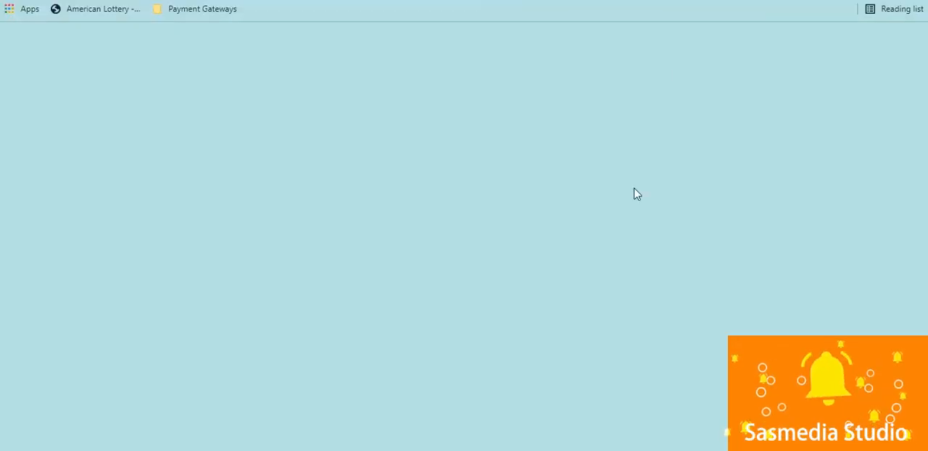
Search Google for remove.bg in a new browser tab and open the remove.bg website.
{"action": "type", "text": "remov"}
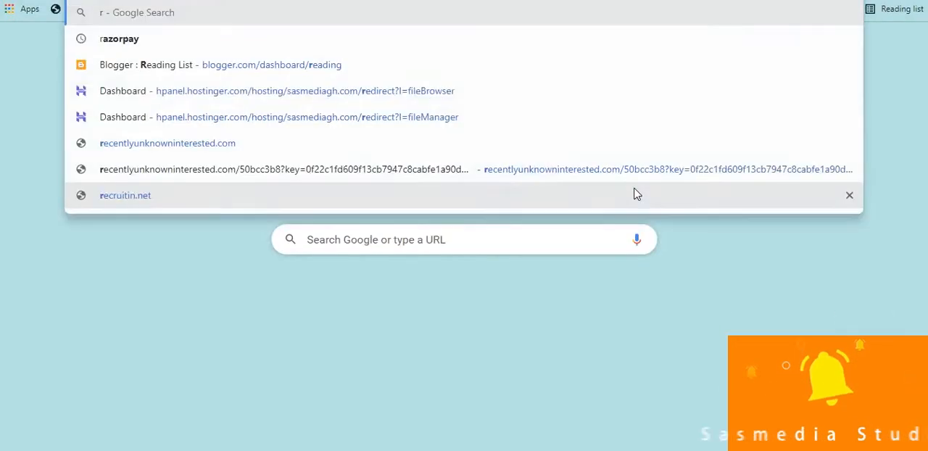
{"action": "type", "text": "e."}
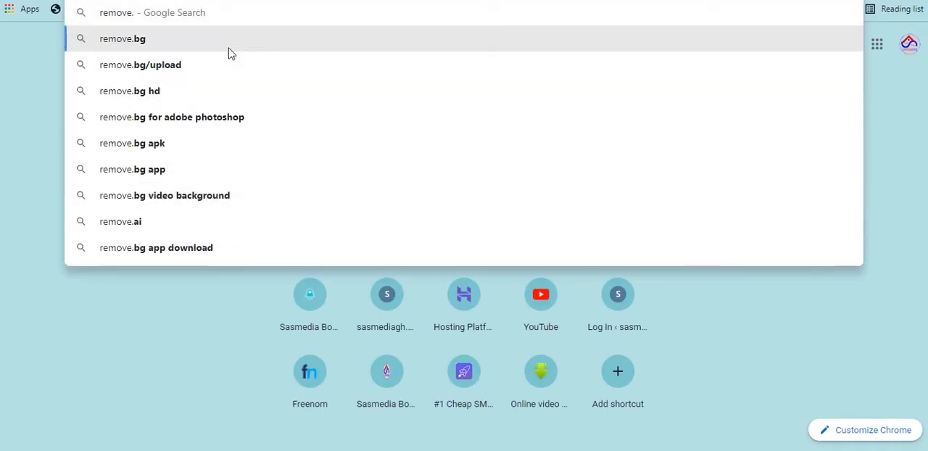
{"action": "left_click", "coordinate": [229, 50]}
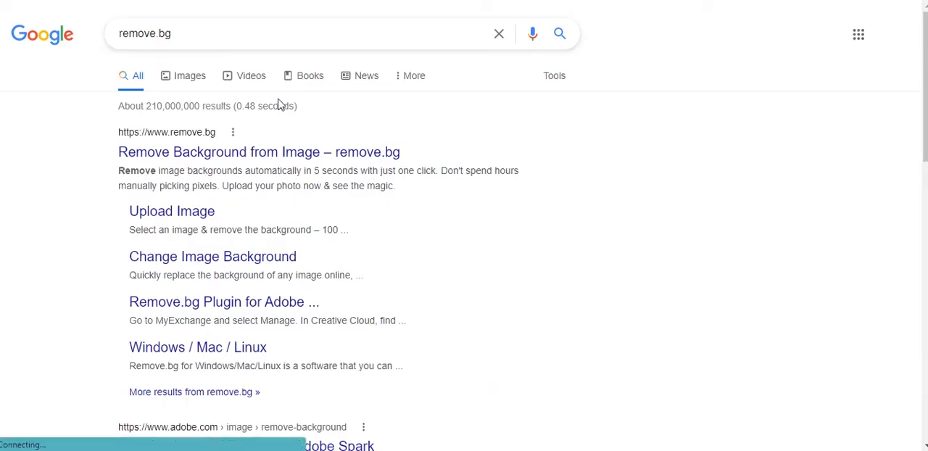
{"action": "left_click", "coordinate": [217, 150]}
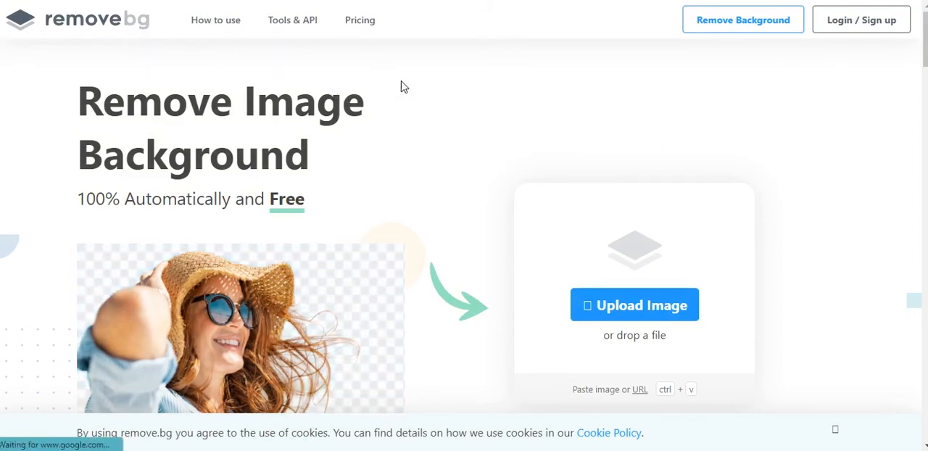
Upload the music logo image from the Downloads folder to have its background removed.
{"action": "scroll", "coordinate": [714, 309], "scroll_direction": "down", "scroll_amount": 2}
{"action": "left_click", "coordinate": [622, 241]}
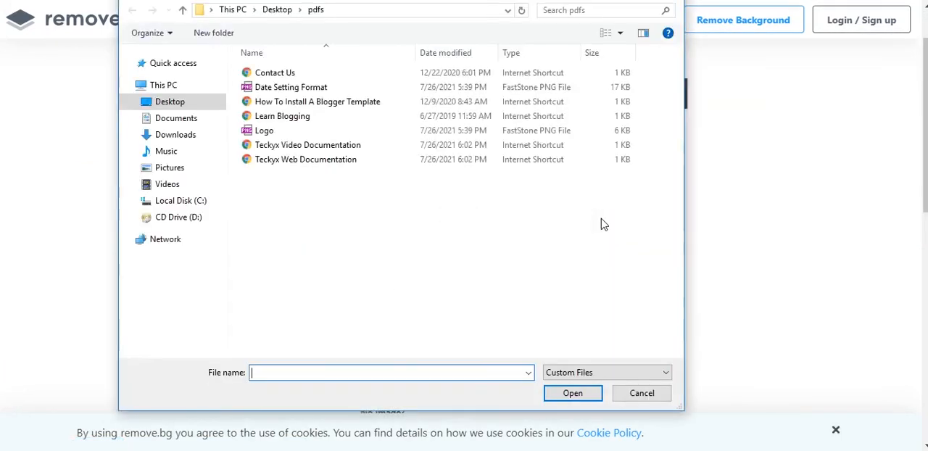
{"action": "left_click", "coordinate": [197, 123]}
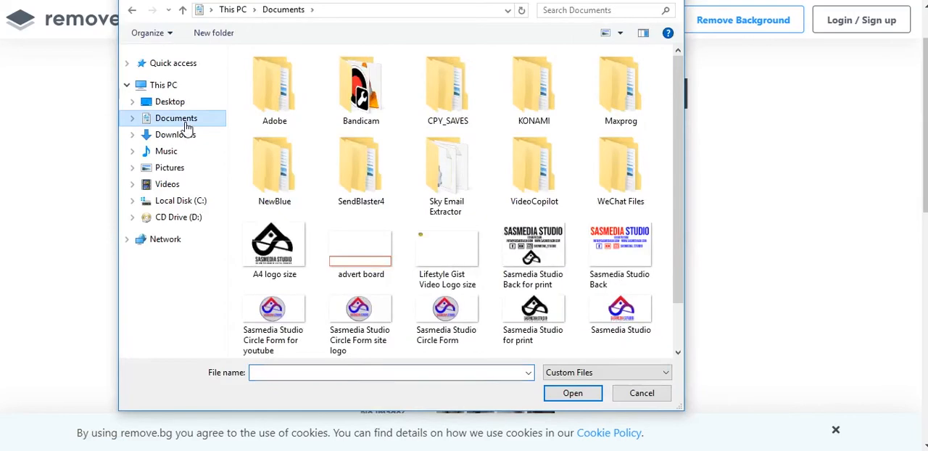
{"action": "scroll", "coordinate": [500, 217], "scroll_direction": "down", "scroll_amount": 2}
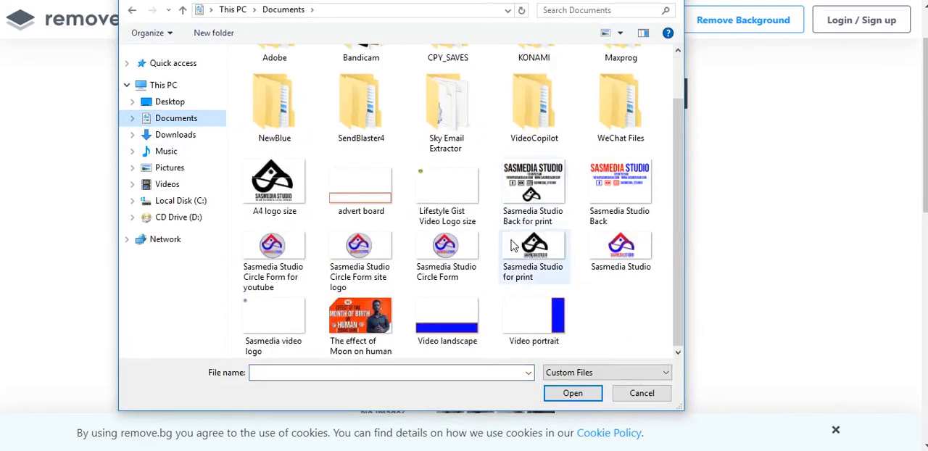
{"action": "left_click", "coordinate": [165, 136]}
{"action": "scroll", "coordinate": [500, 203], "scroll_direction": "down", "scroll_amount": 3}
{"action": "scroll", "coordinate": [549, 264], "scroll_direction": "down", "scroll_amount": 15}
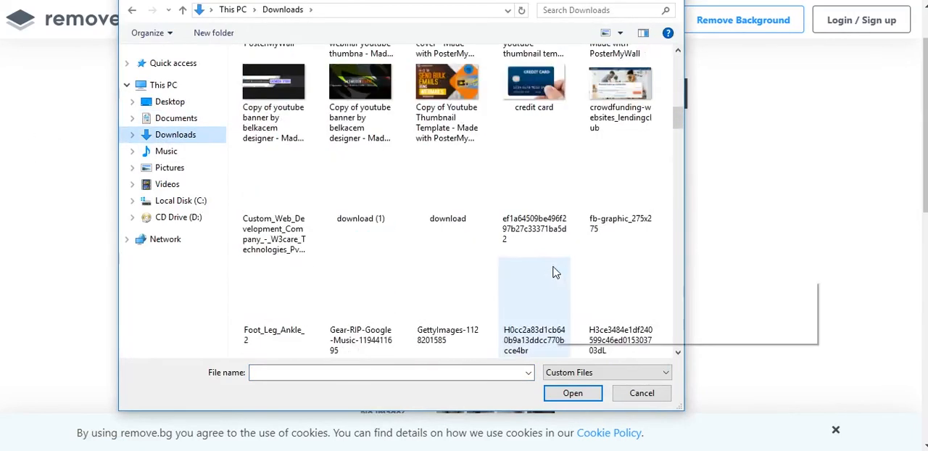
{"action": "scroll", "coordinate": [557, 264], "scroll_direction": "down", "scroll_amount": 15}
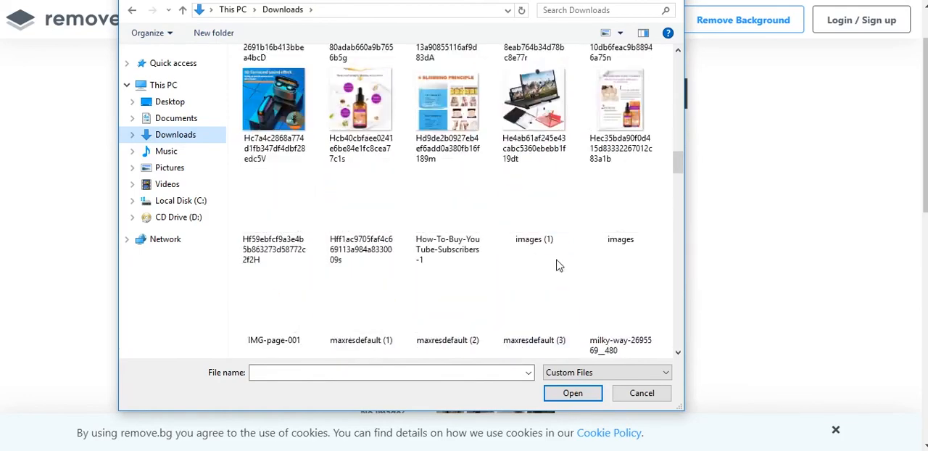
{"action": "scroll", "coordinate": [558, 268], "scroll_direction": "down", "scroll_amount": 10}
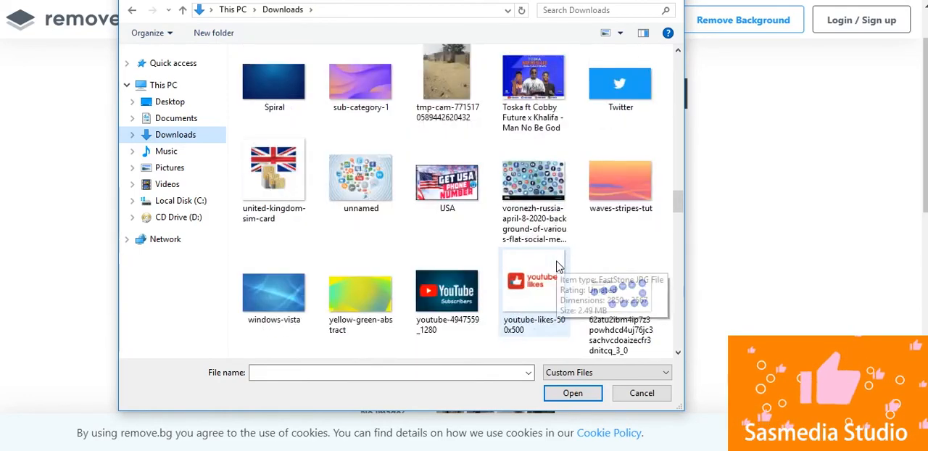
{"action": "scroll", "coordinate": [558, 267], "scroll_direction": "down", "scroll_amount": 15}
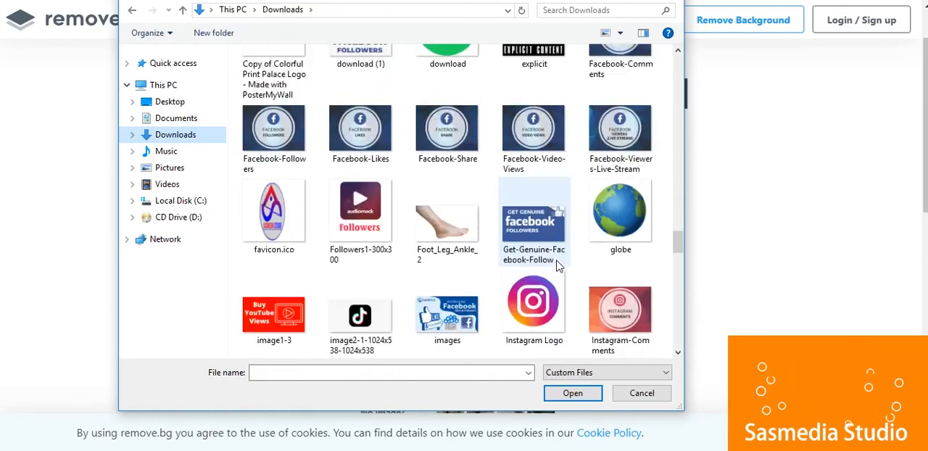
{"action": "scroll", "coordinate": [558, 268], "scroll_direction": "down", "scroll_amount": 4}
{"action": "left_click", "coordinate": [621, 116]}
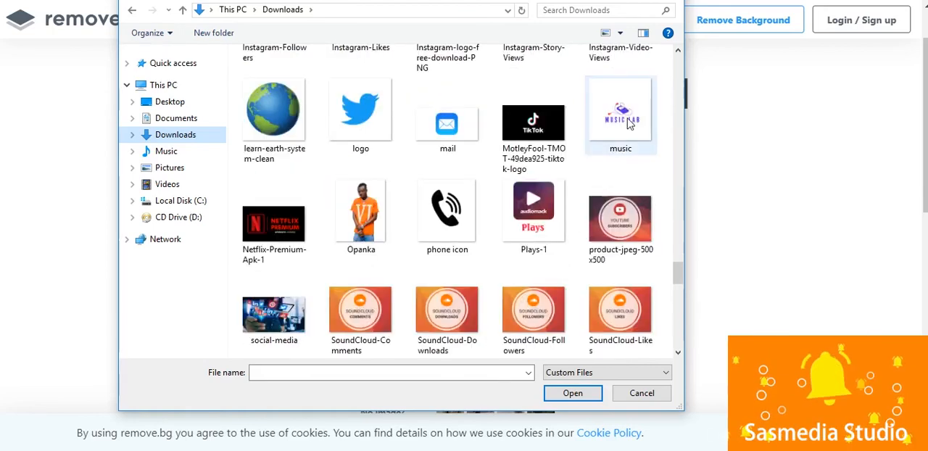
{"action": "left_click", "coordinate": [573, 393]}
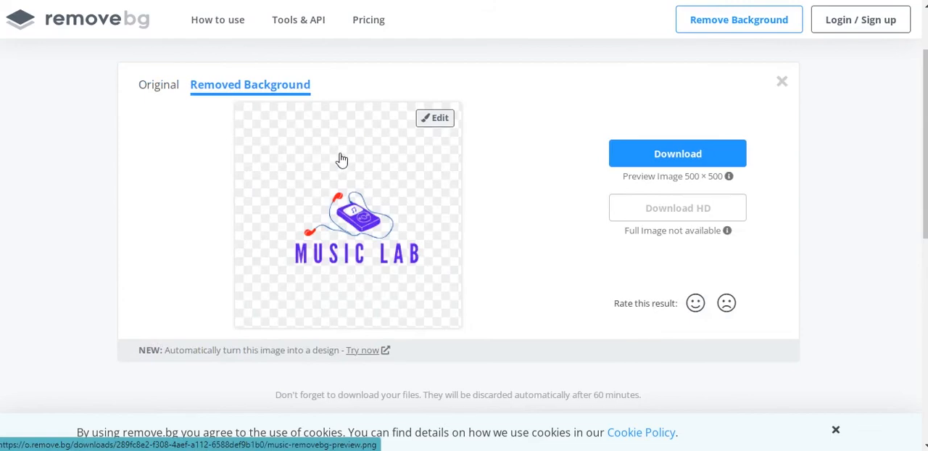
Download the 500 × 500 background-free logo and view the file in the image viewer, leaving full screen.
{"action": "left_click", "coordinate": [689, 155]}
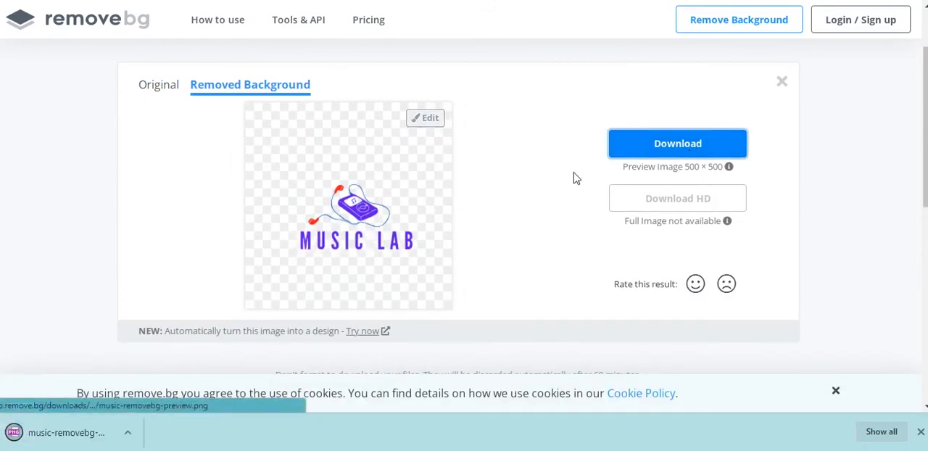
{"action": "left_click", "coordinate": [84, 438]}
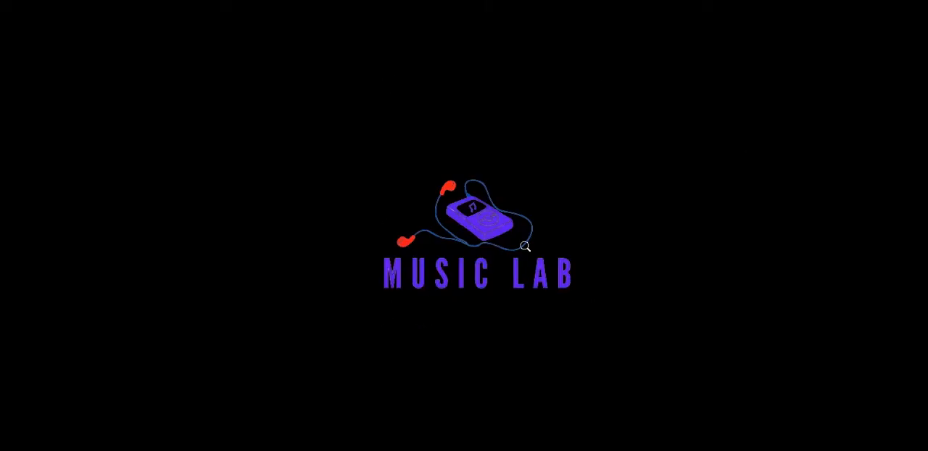
{"action": "right_click", "coordinate": [605, 50]}
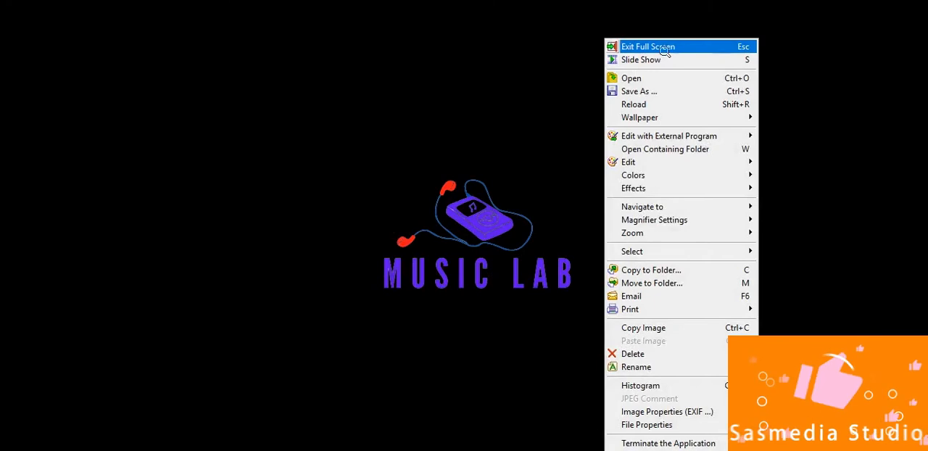
{"action": "left_click", "coordinate": [624, 42]}
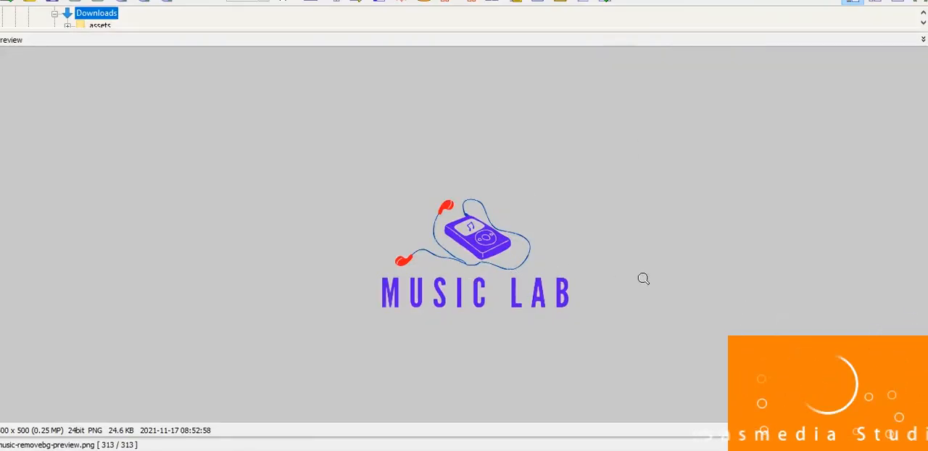